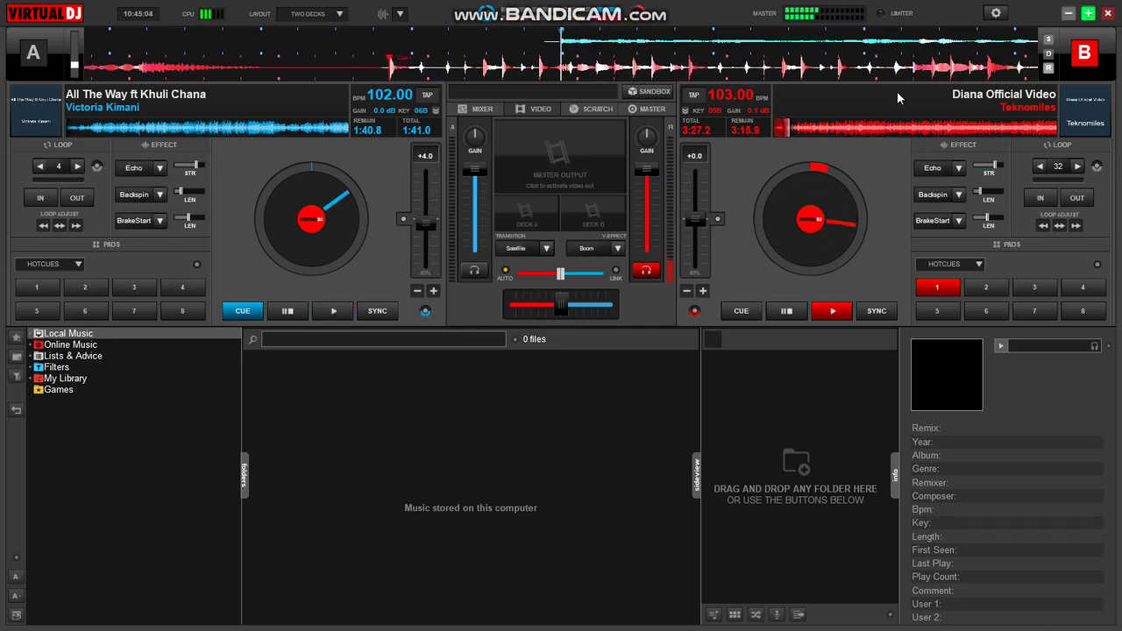
Juggle deck B's track by repeatedly restarting it from hot cue 1 while toggling the Echo effect on and off
key("e")
key("1")
key("space")
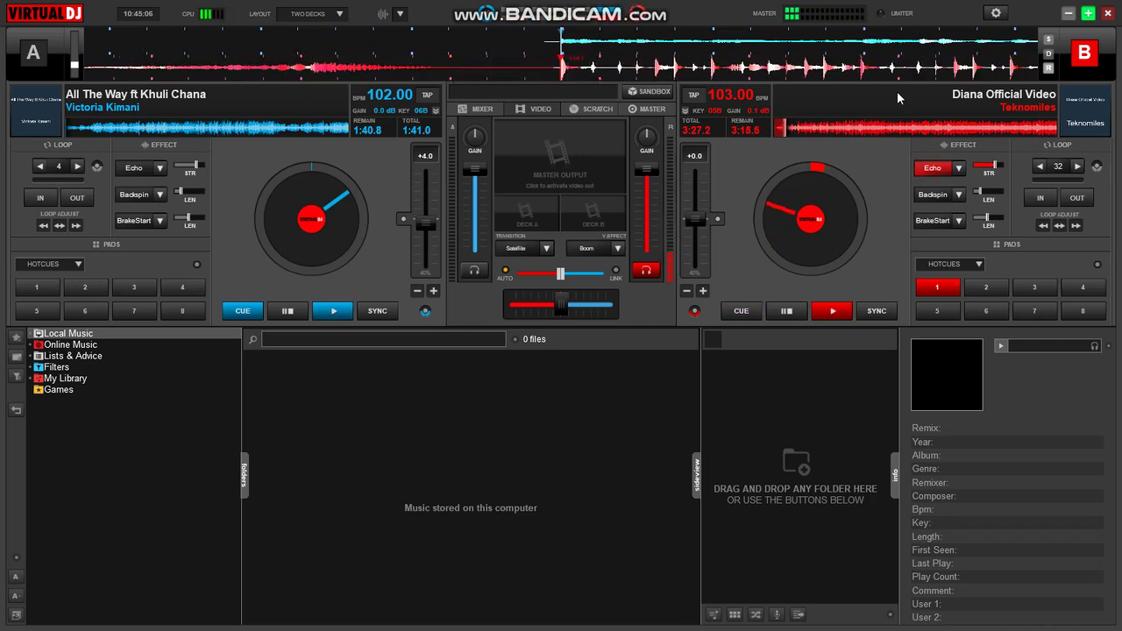
key("e")
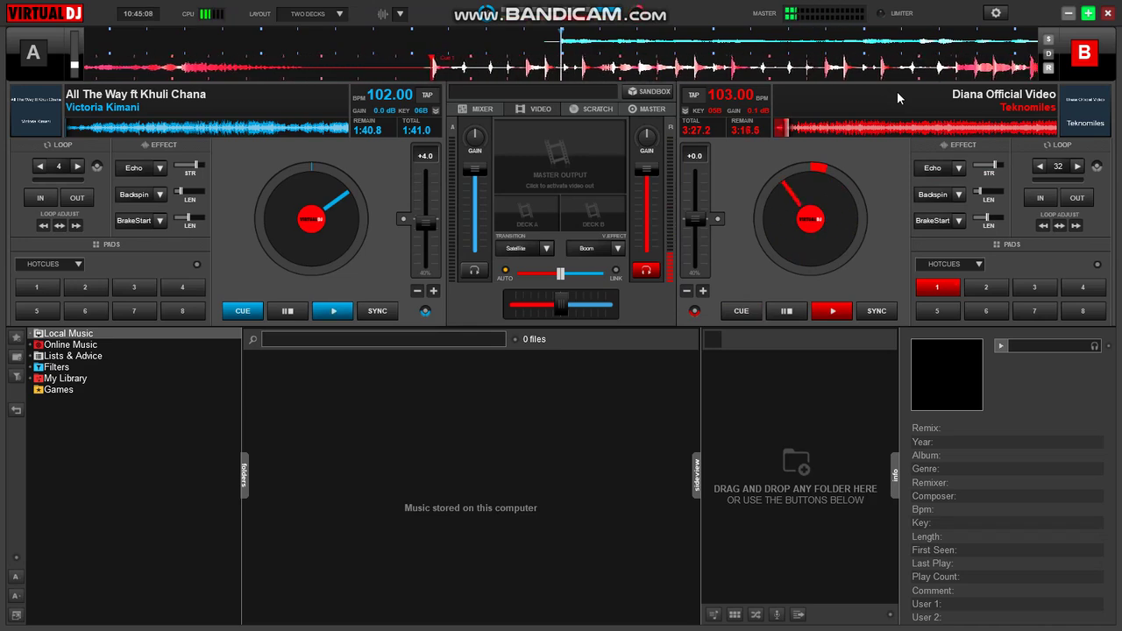
key("e")
key("b")
key("b")
key("1")
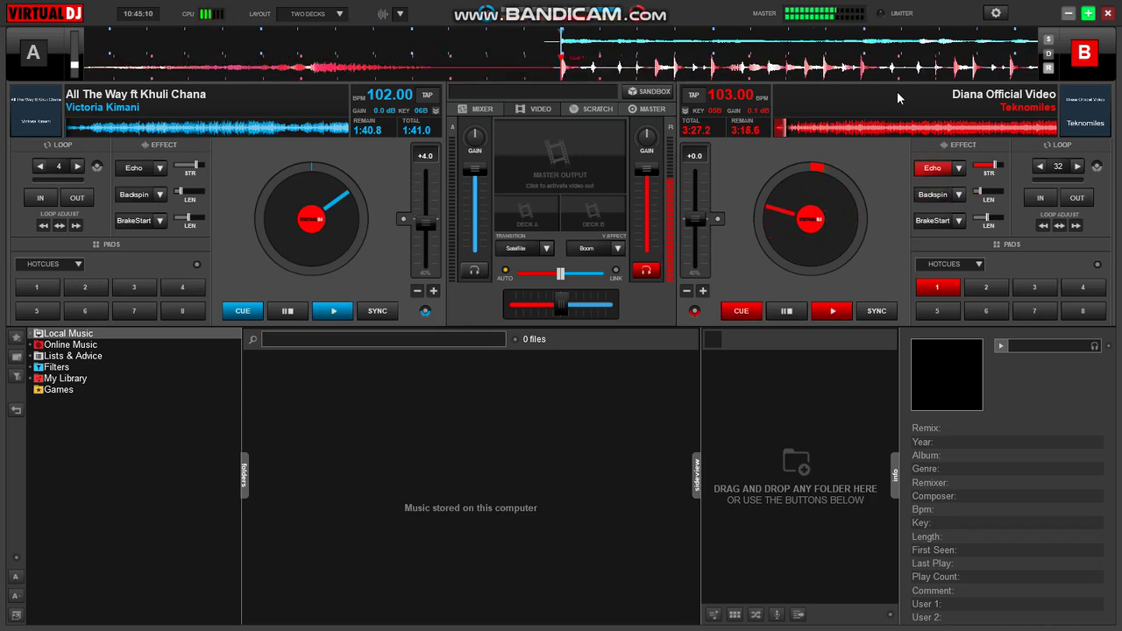
key("space")
key("e")
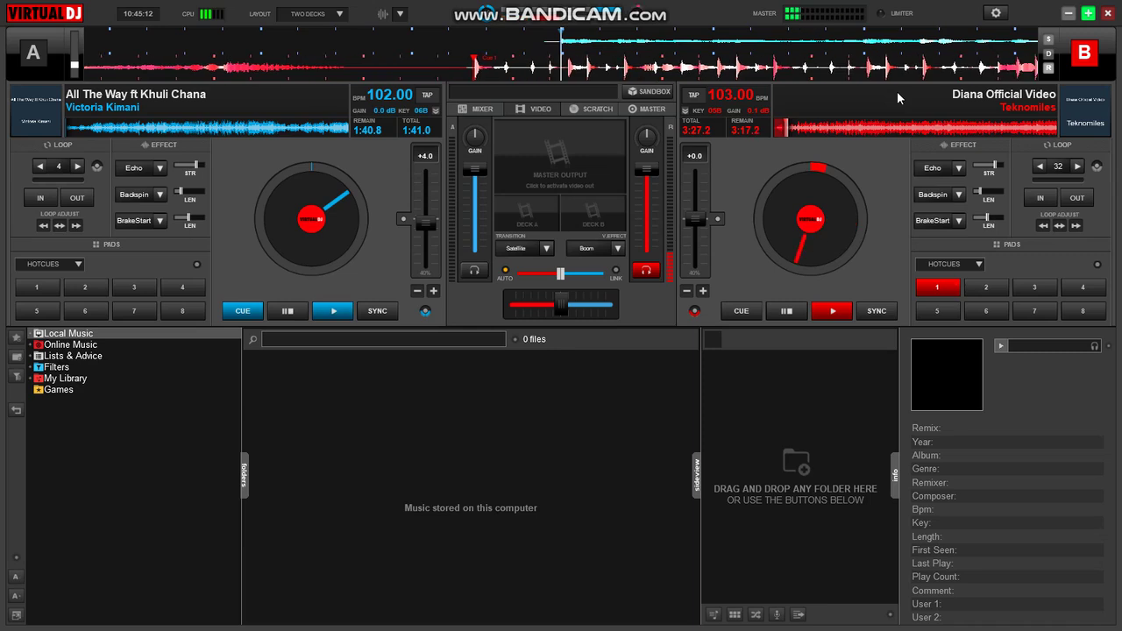
key("e")
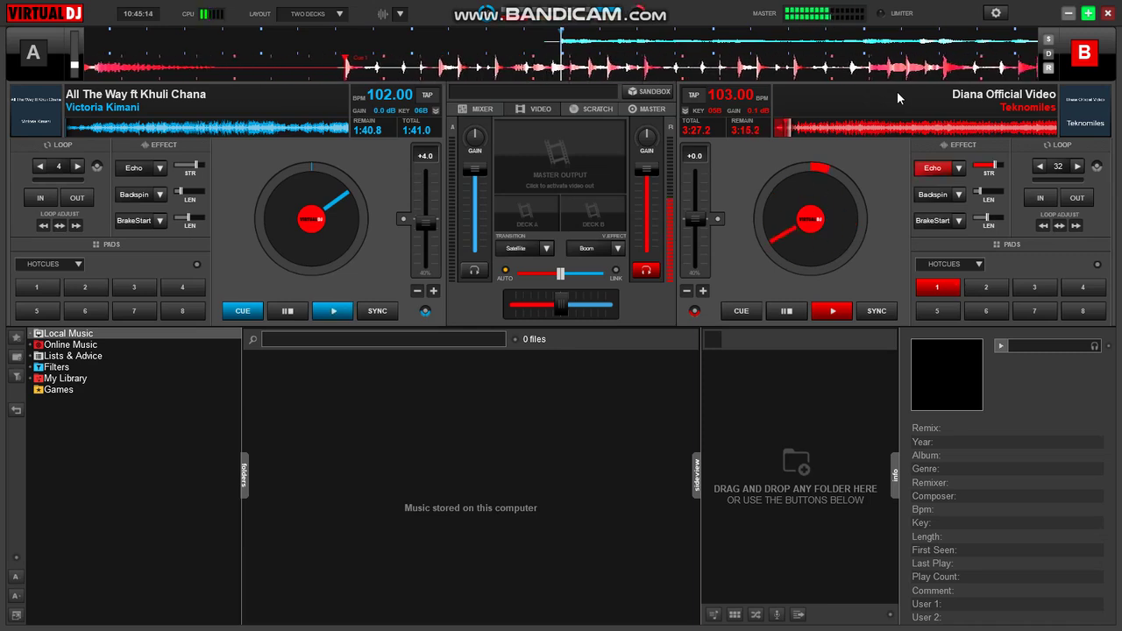
key("c")
key("space")
key("e")
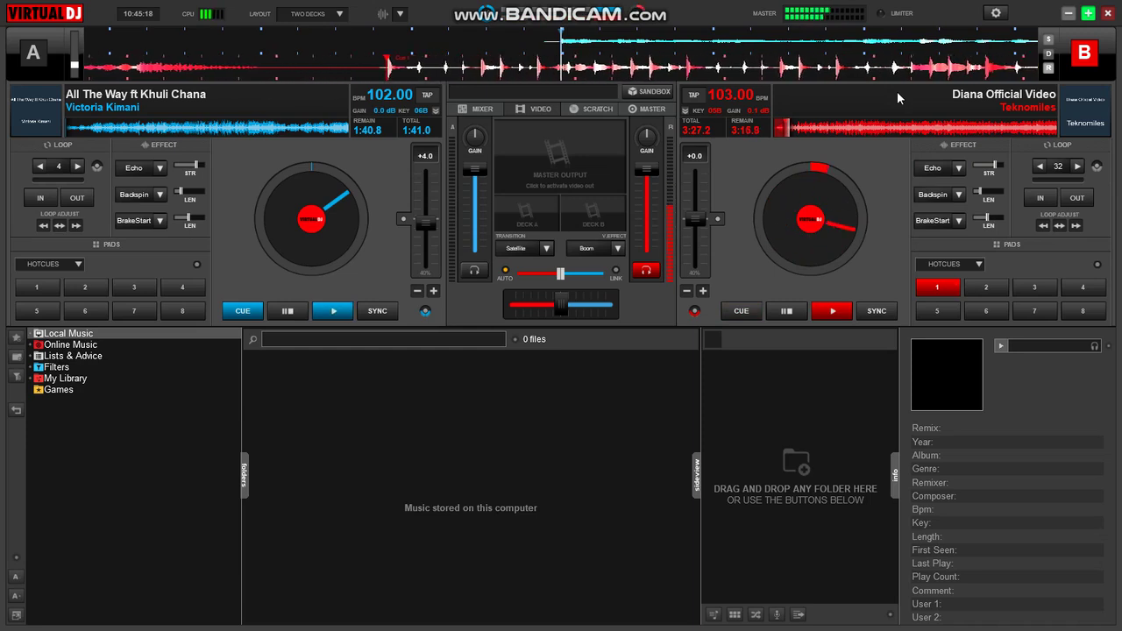
key("e")
key("b")
key("c")
key("space")
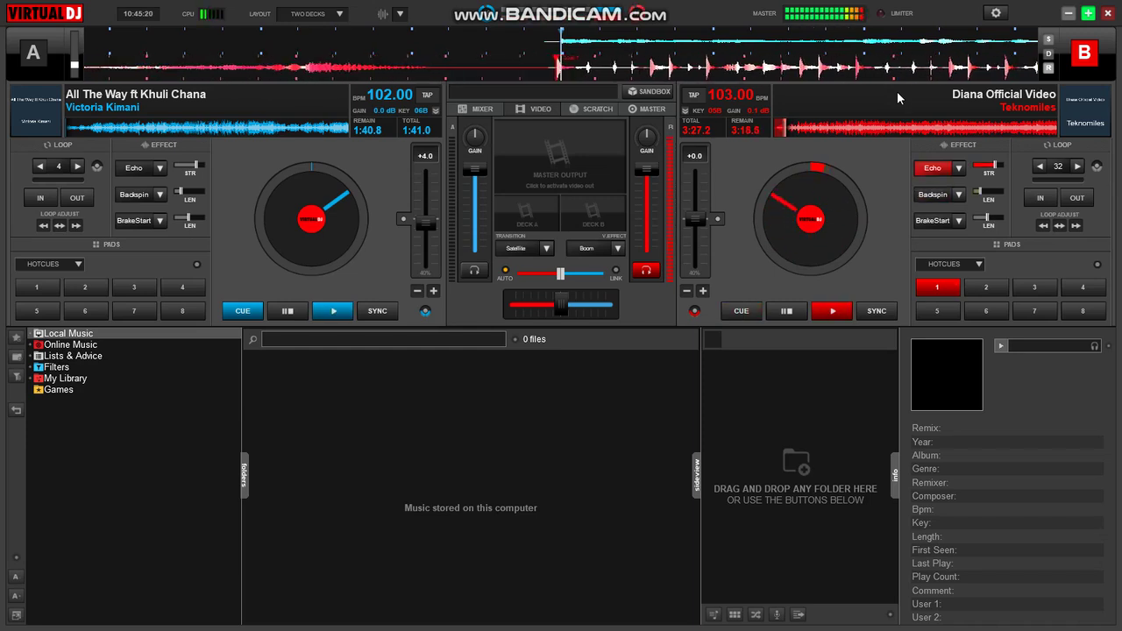
key("c")
key("e")
key("space")
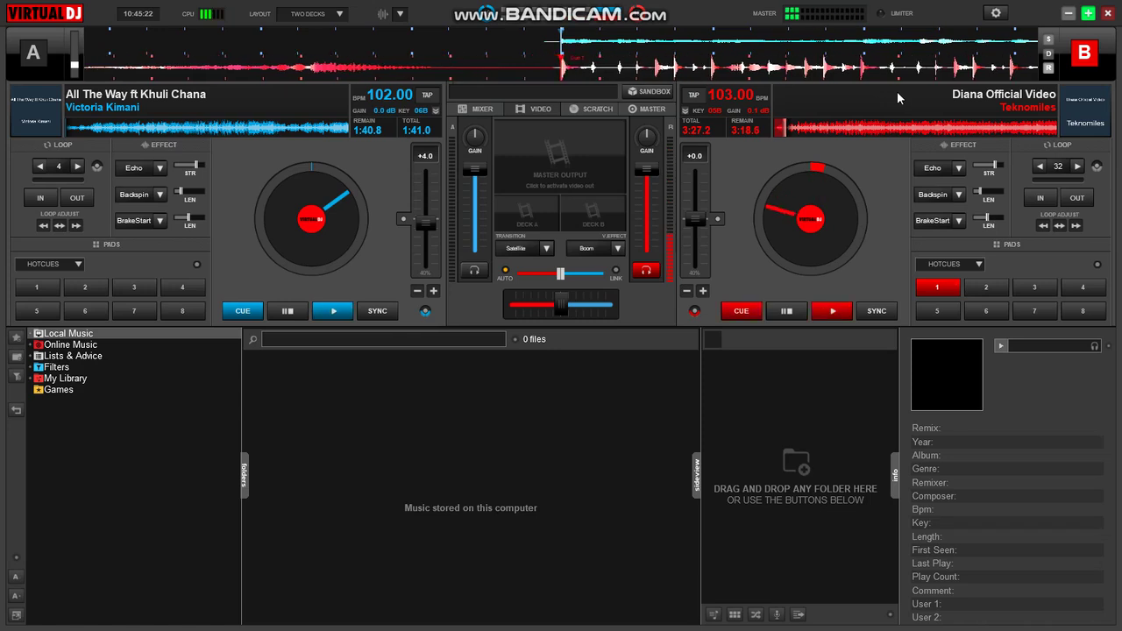
key("c")
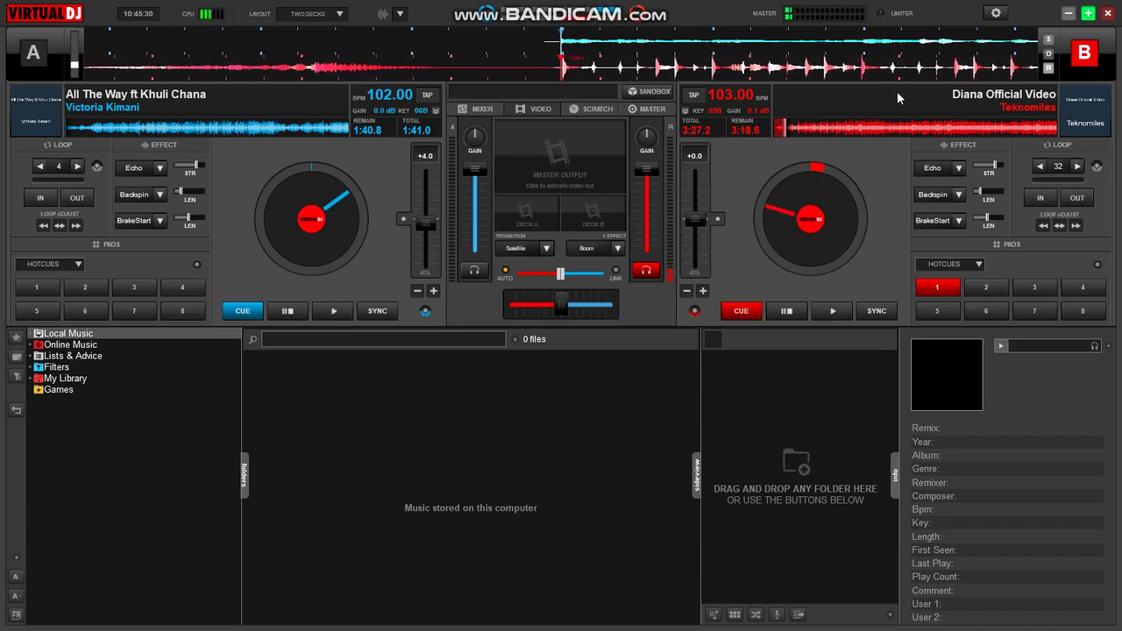
Play deck B from its cue with Echo on, return to the cue, switch Echo off and resume playback before pausing
key("e")
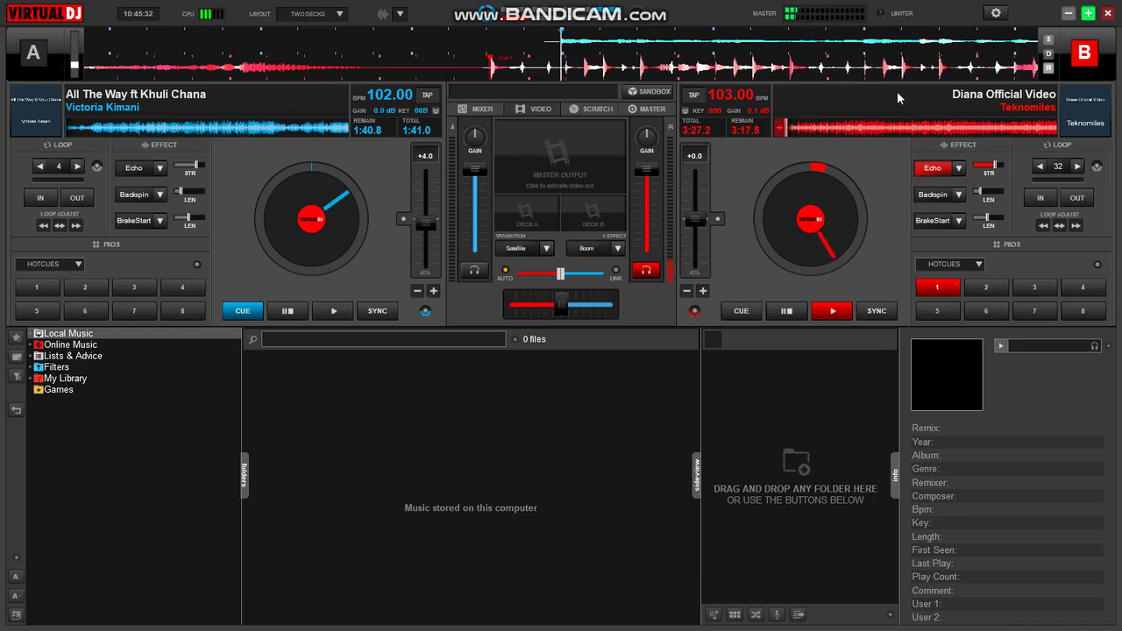
key("c")
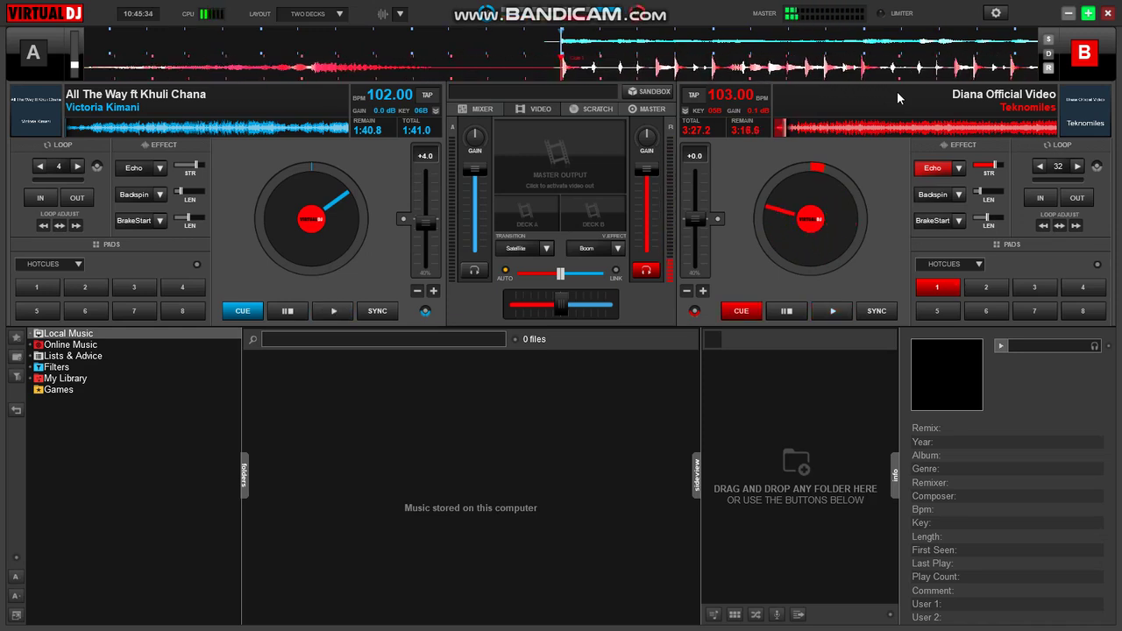
key("e")
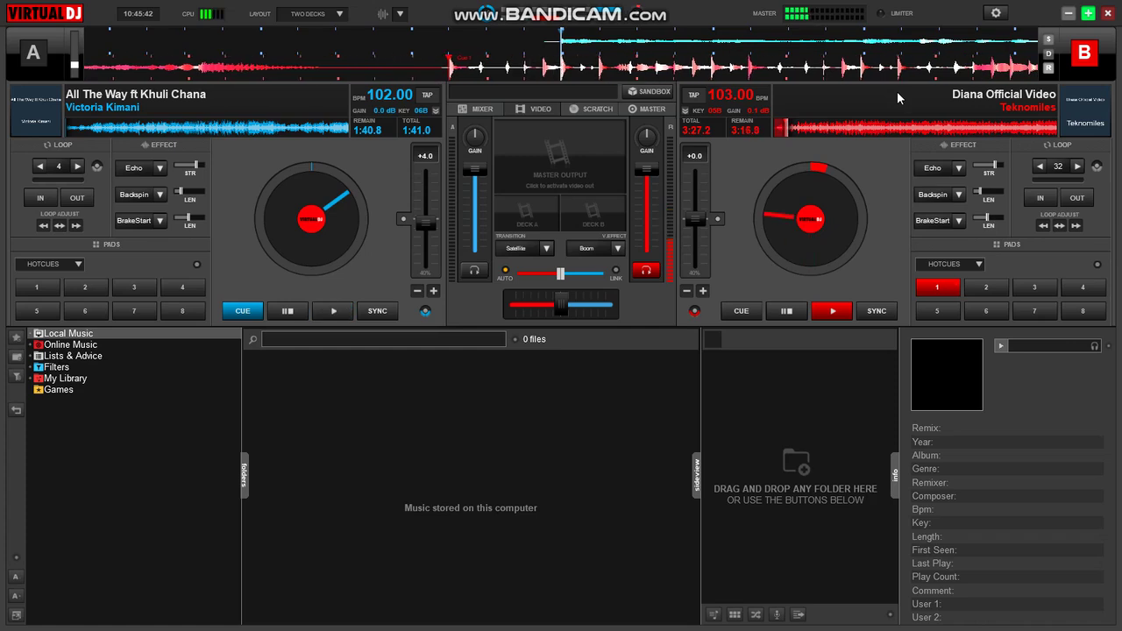
key("space")
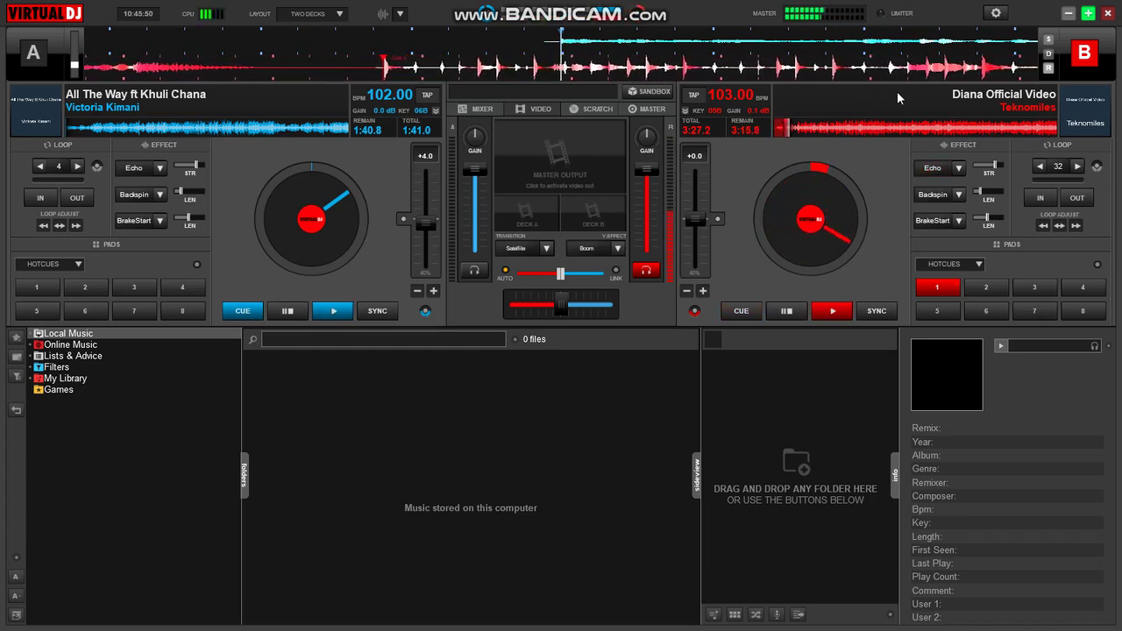
key("1")
key("3")
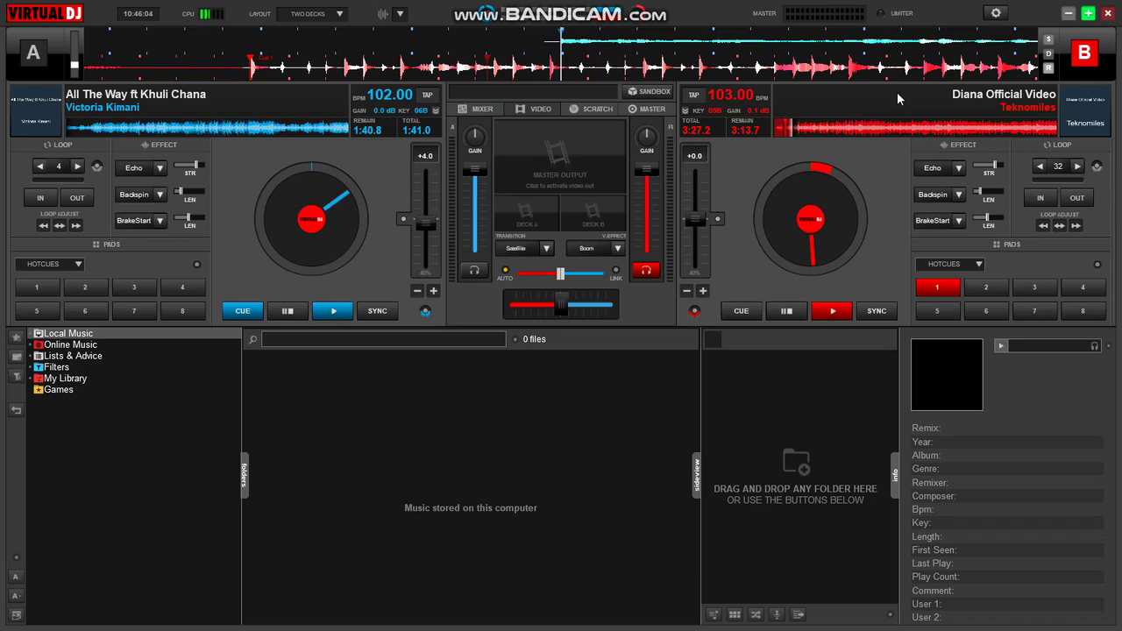
Open the keyboard controller settings and check the available mappings, keeping the current one
mouse_move(611, 7)
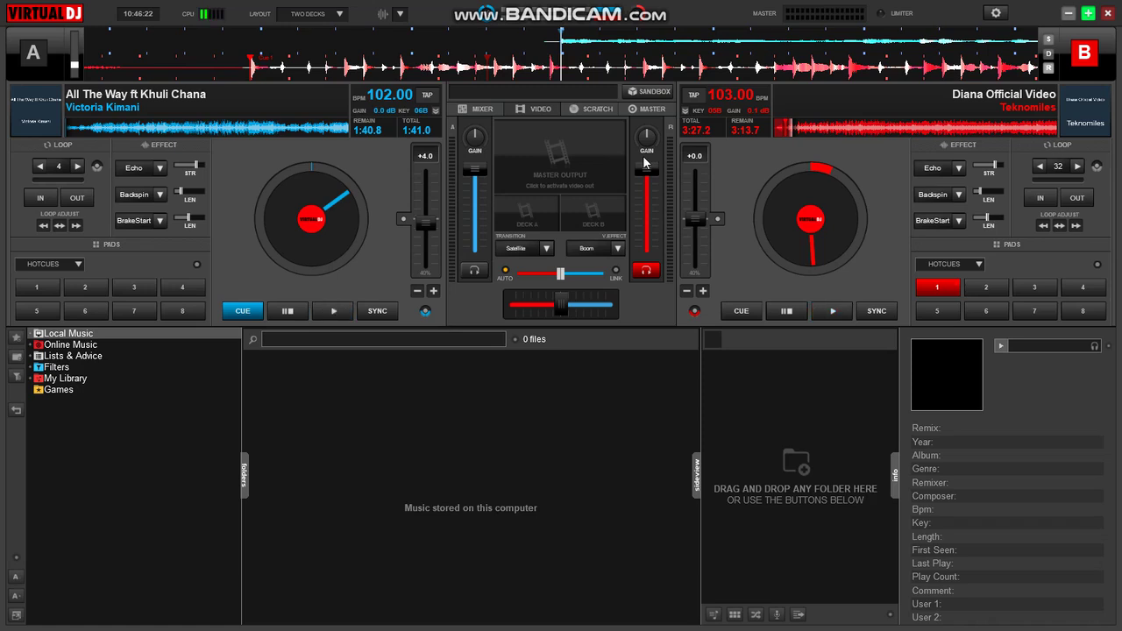
left_click(994, 14)
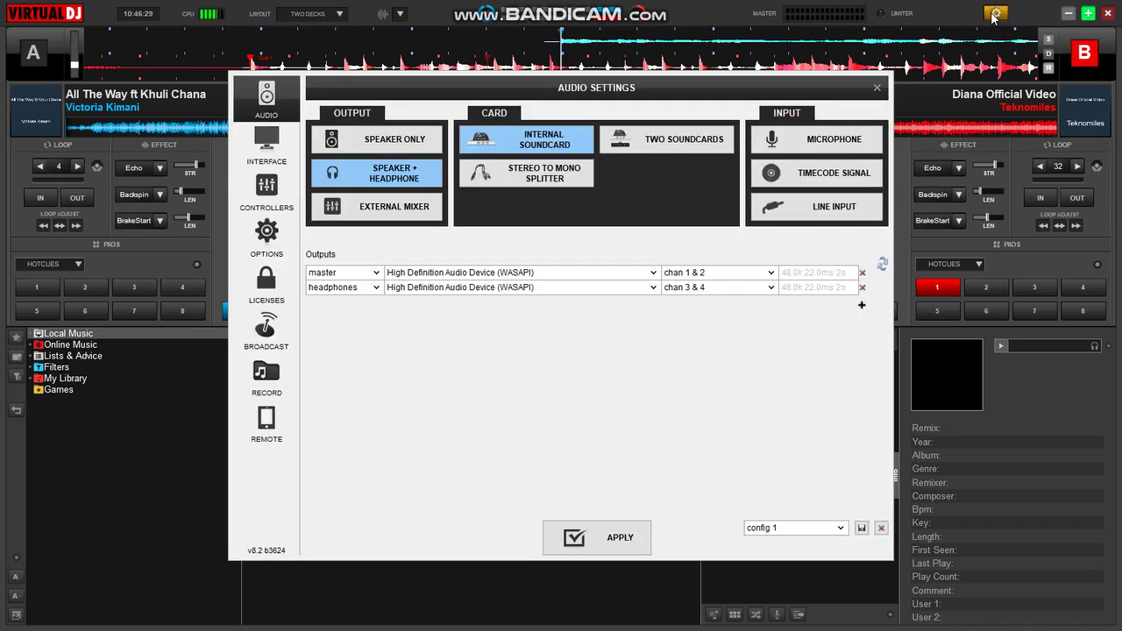
left_click(263, 193)
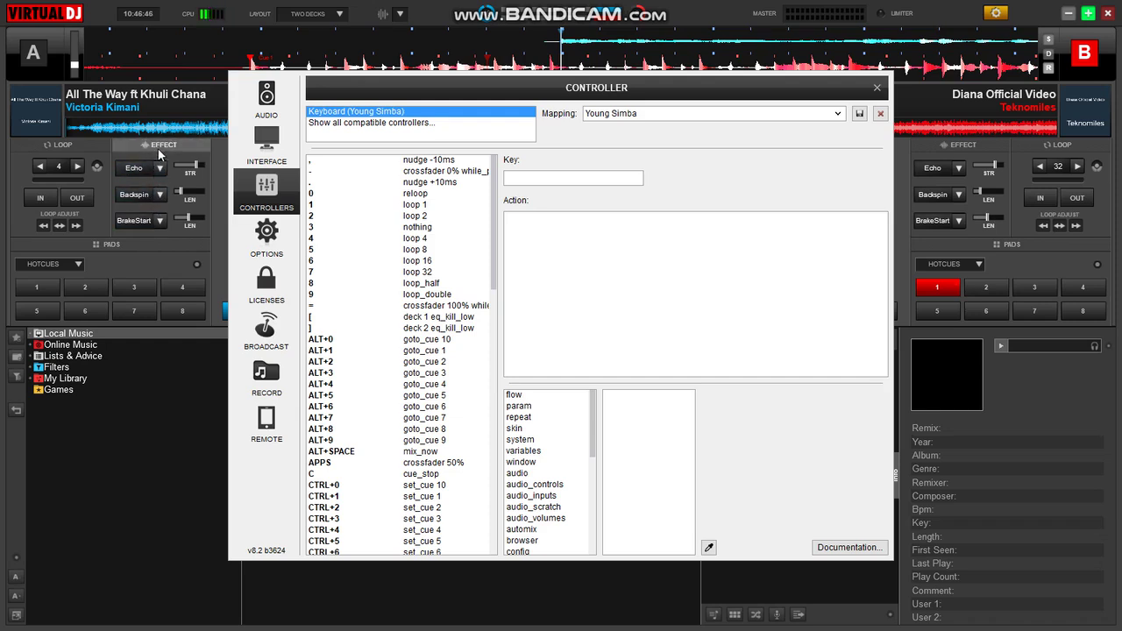
left_click(156, 171)
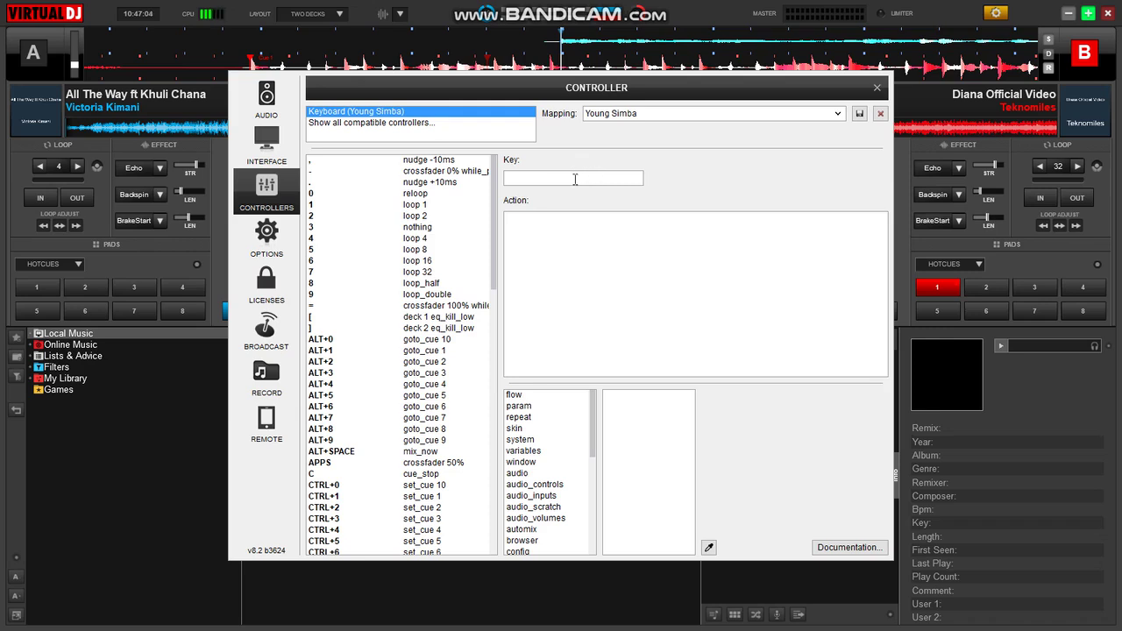
left_click(838, 114)
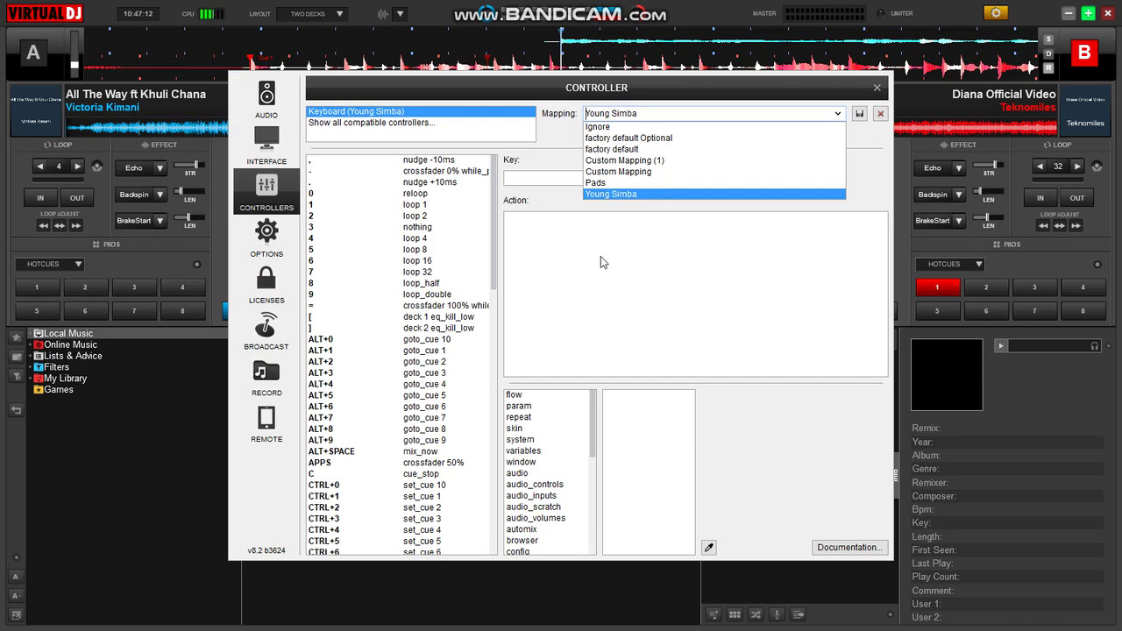
left_click(553, 232)
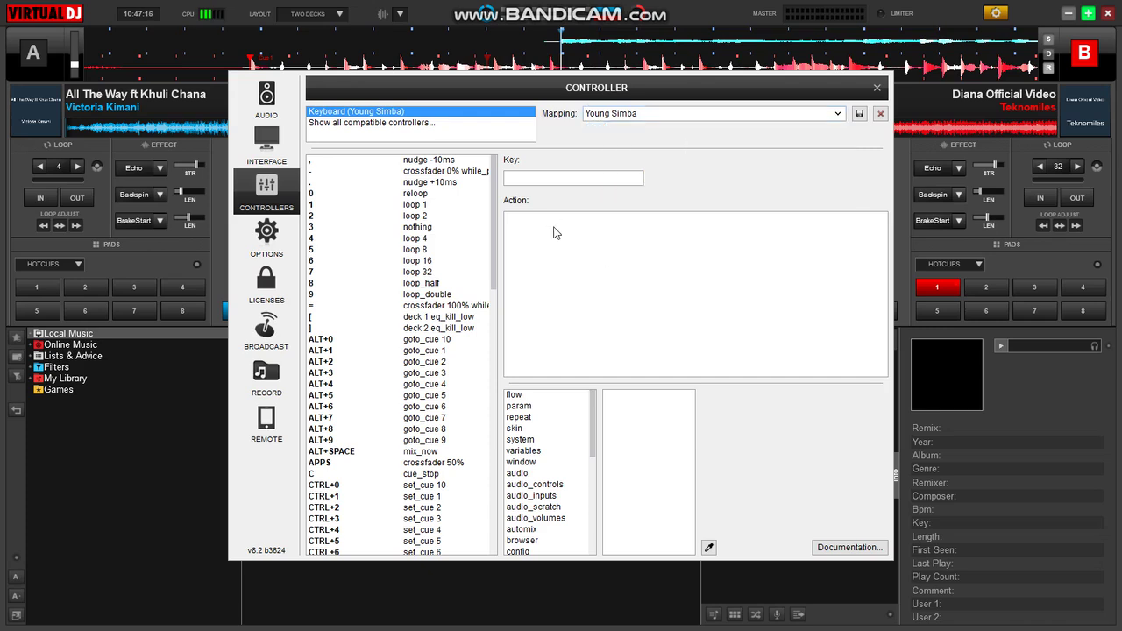
Map the E key to effect_active by picking deck A's Echo effect from the interface
left_click(541, 177)
key("e")
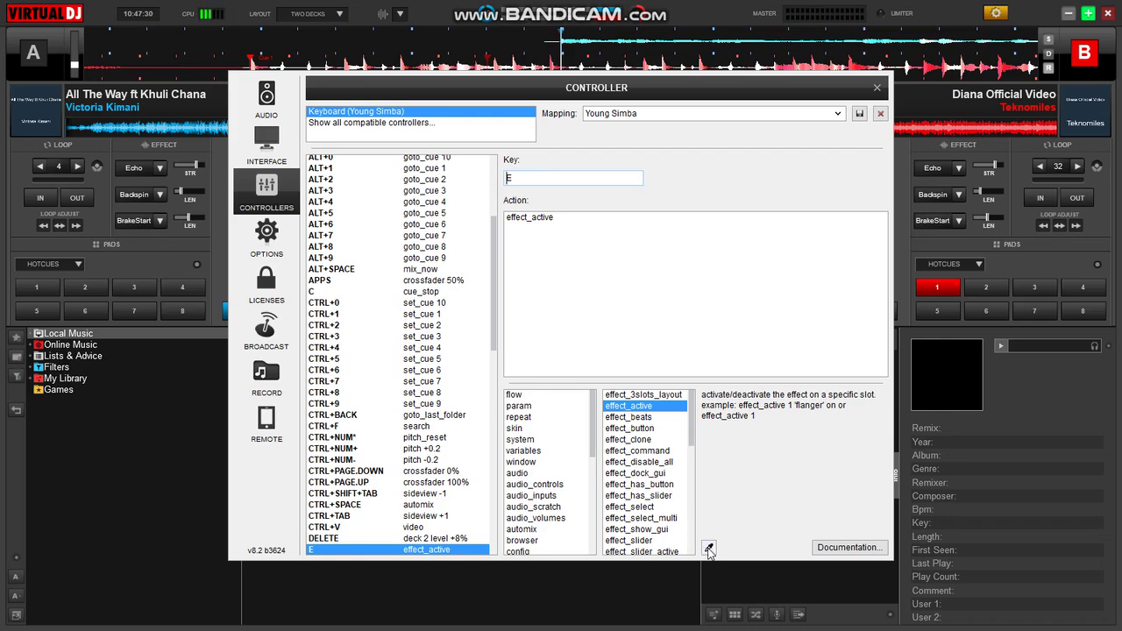
key("Escape")
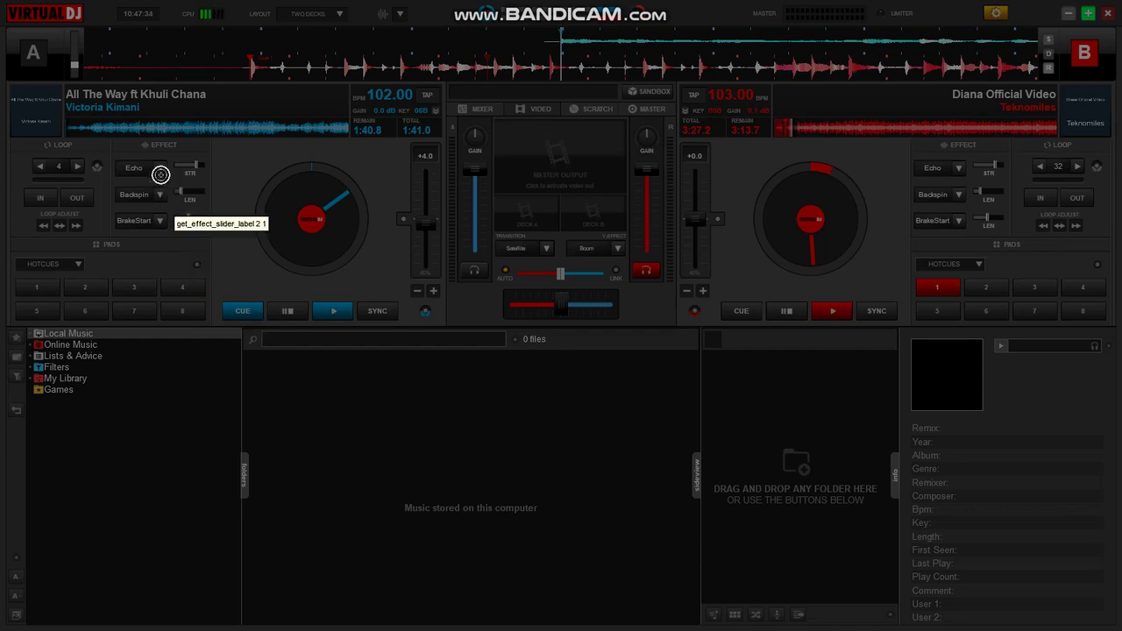
left_click(136, 166)
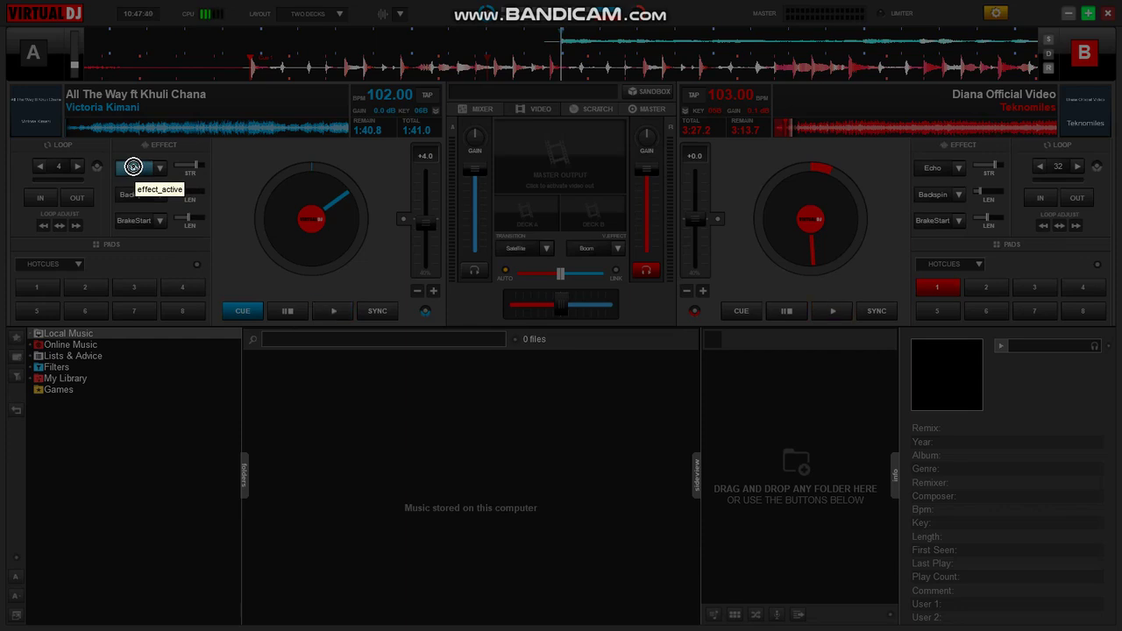
left_click(133, 167)
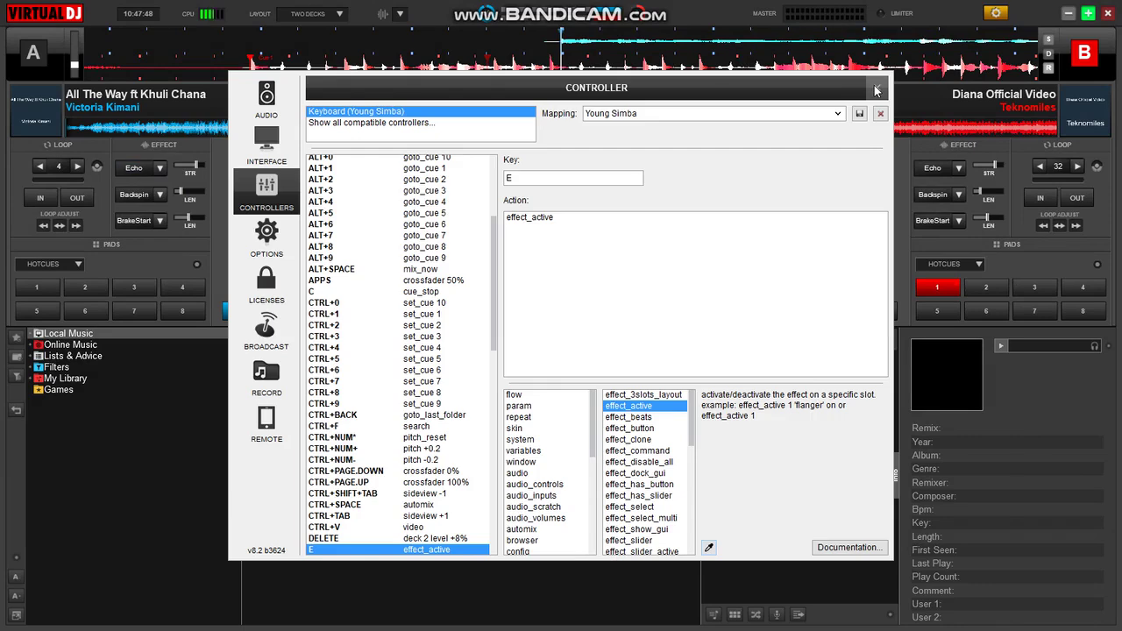
Map the R key to effect_active 2 by picking deck A's Backspin effect from the interface
left_click(568, 177)
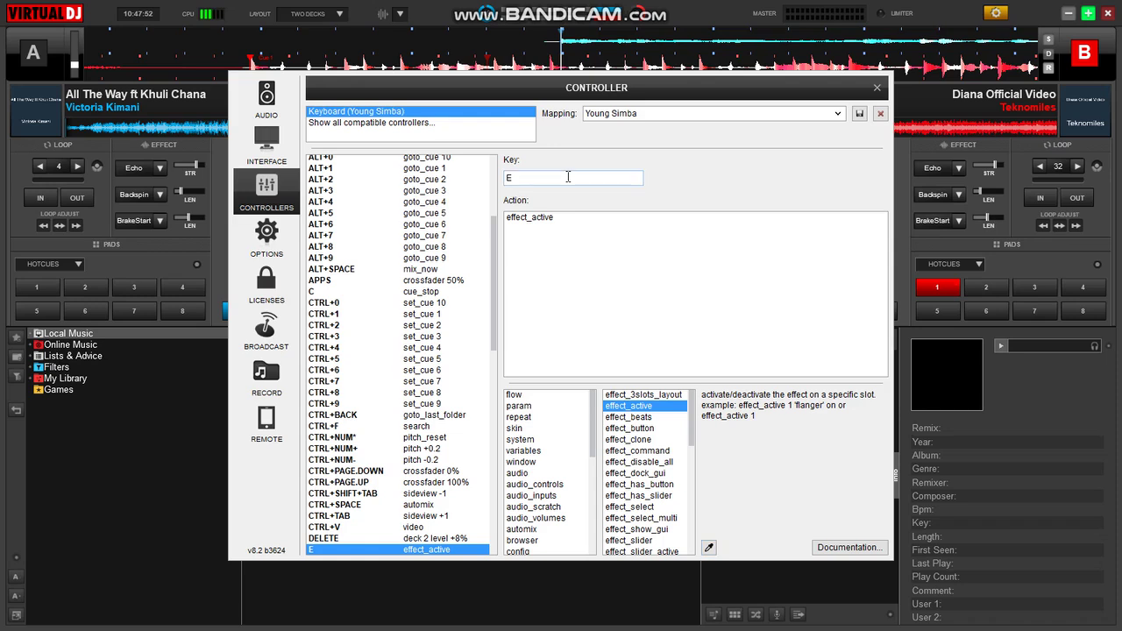
key("r")
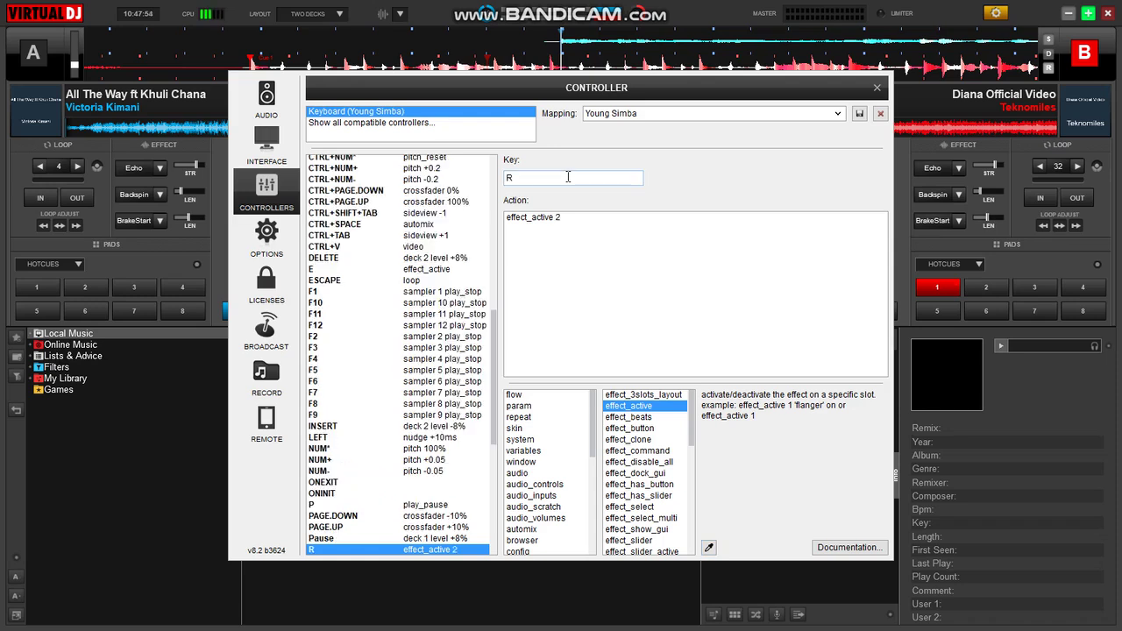
left_click(709, 550)
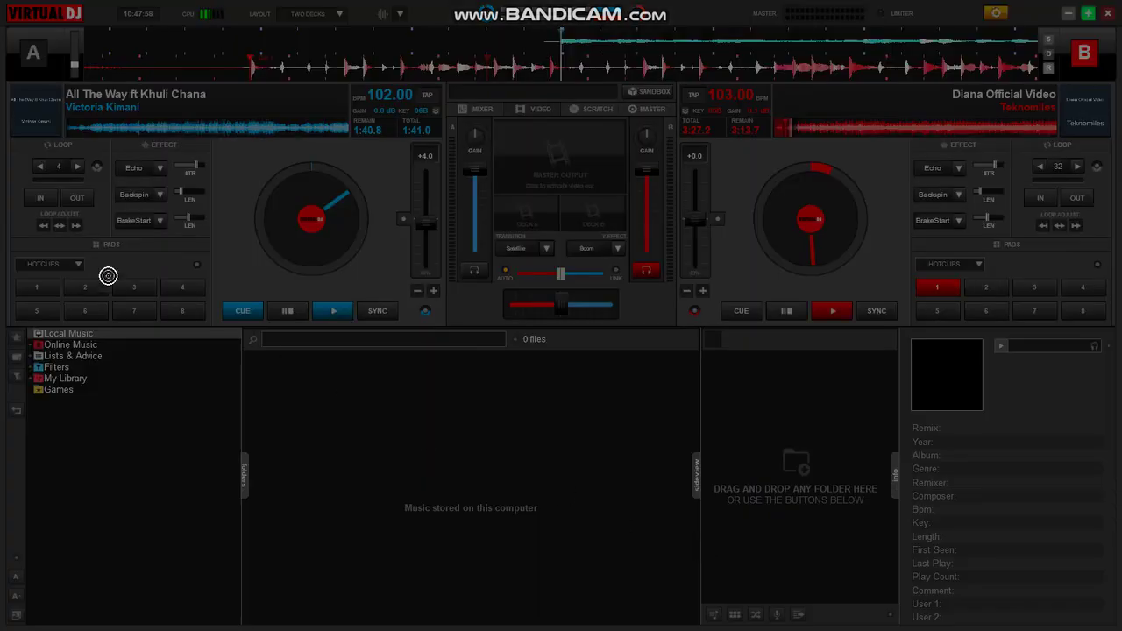
left_click(131, 200)
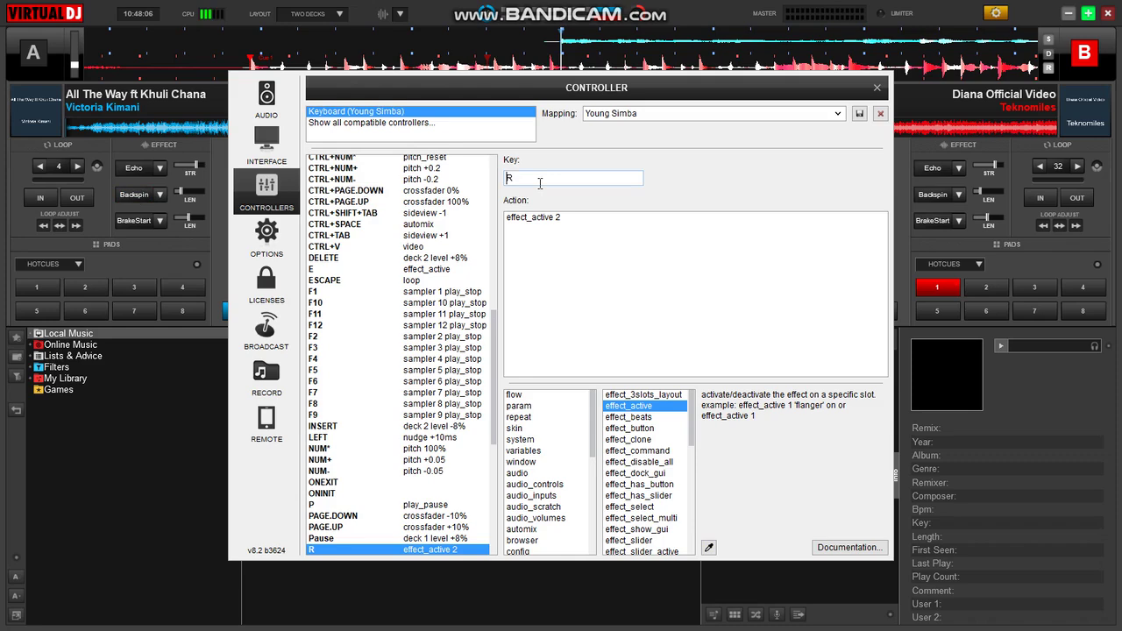
Map the T key to effect_active 3, close the settings and save the changed mapping
key("t")
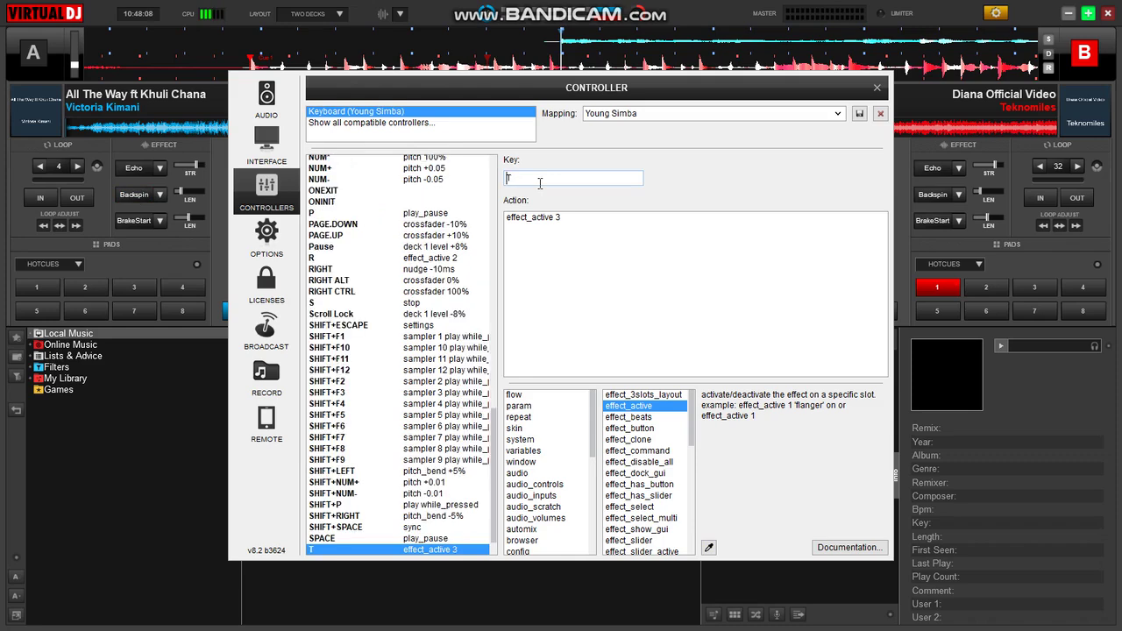
left_click(711, 549)
left_click(875, 89)
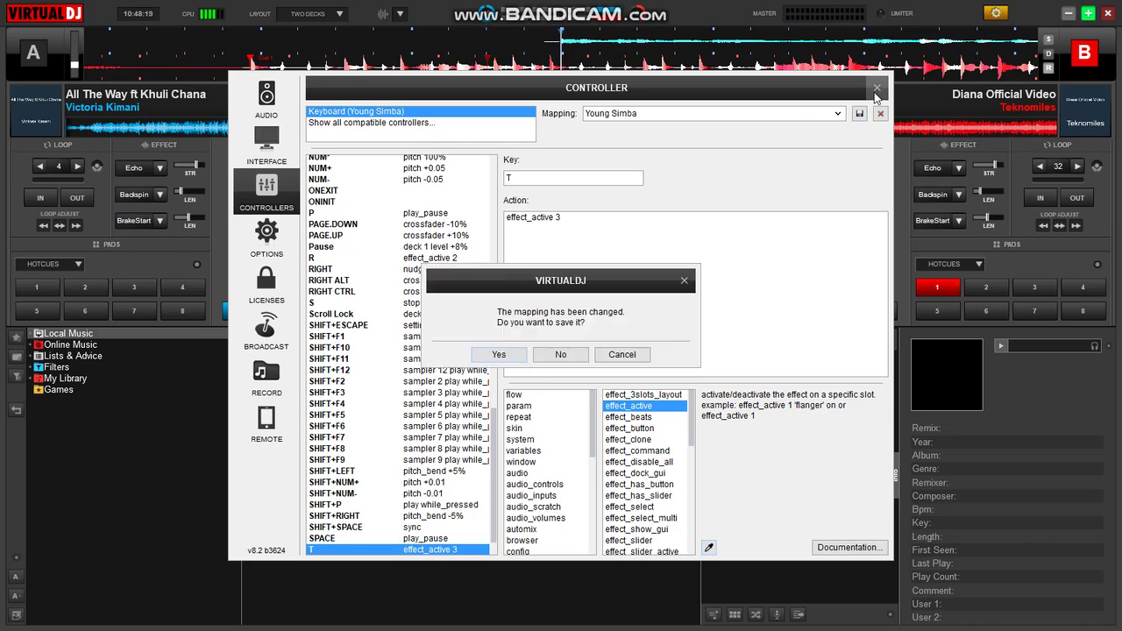
left_click(493, 355)
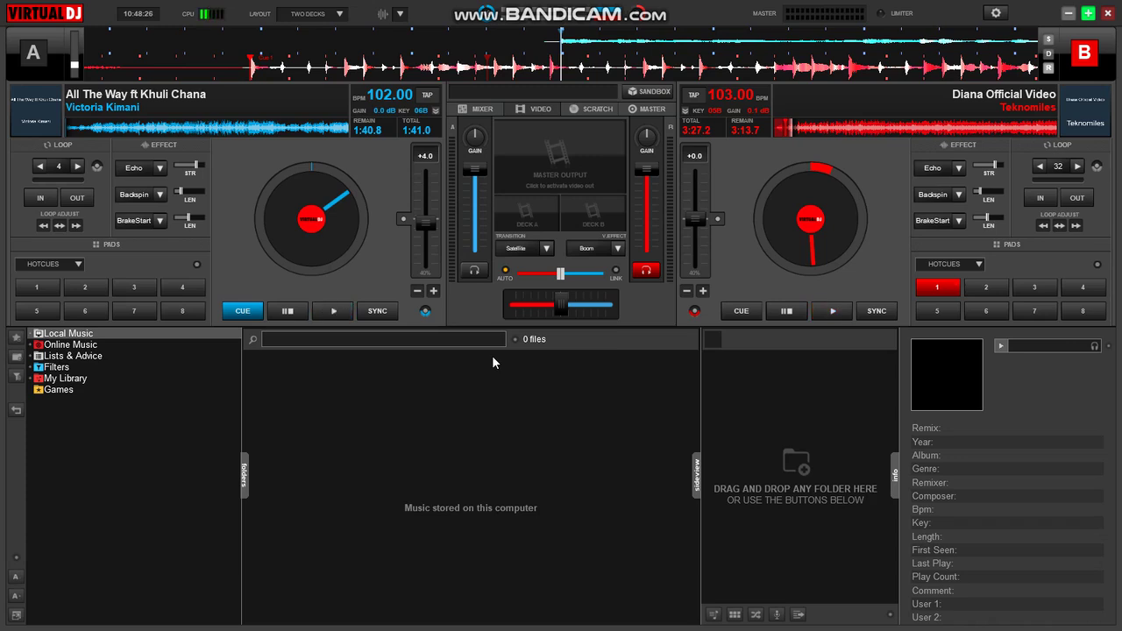
Make deck A the active deck, play its track, and toggle Echo on and off while restarting playback
key("Tab")
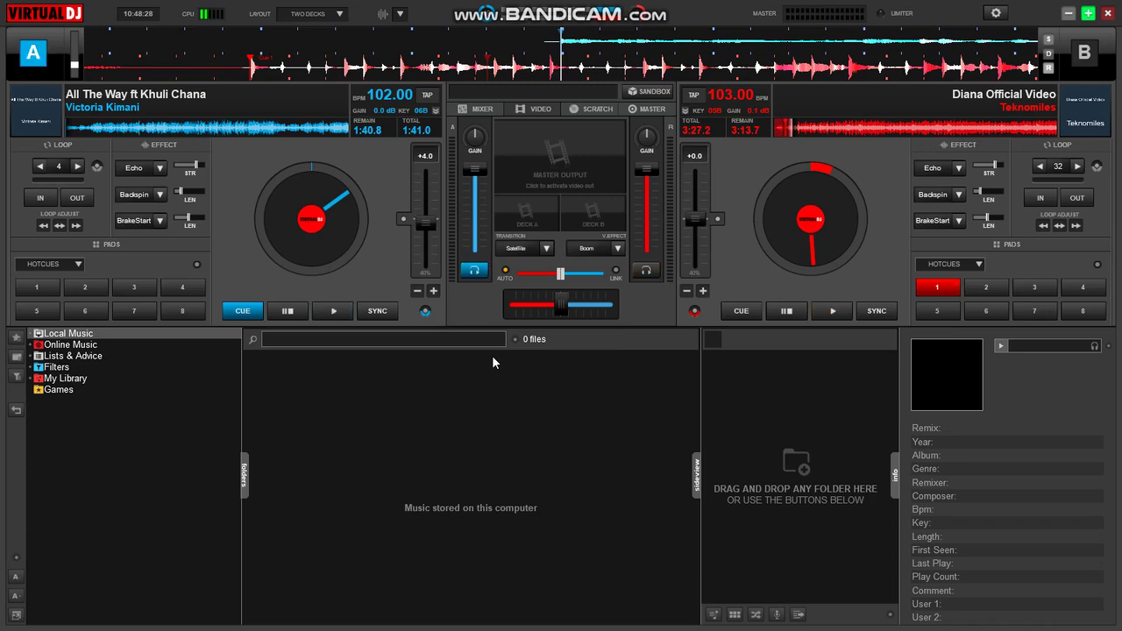
key("space")
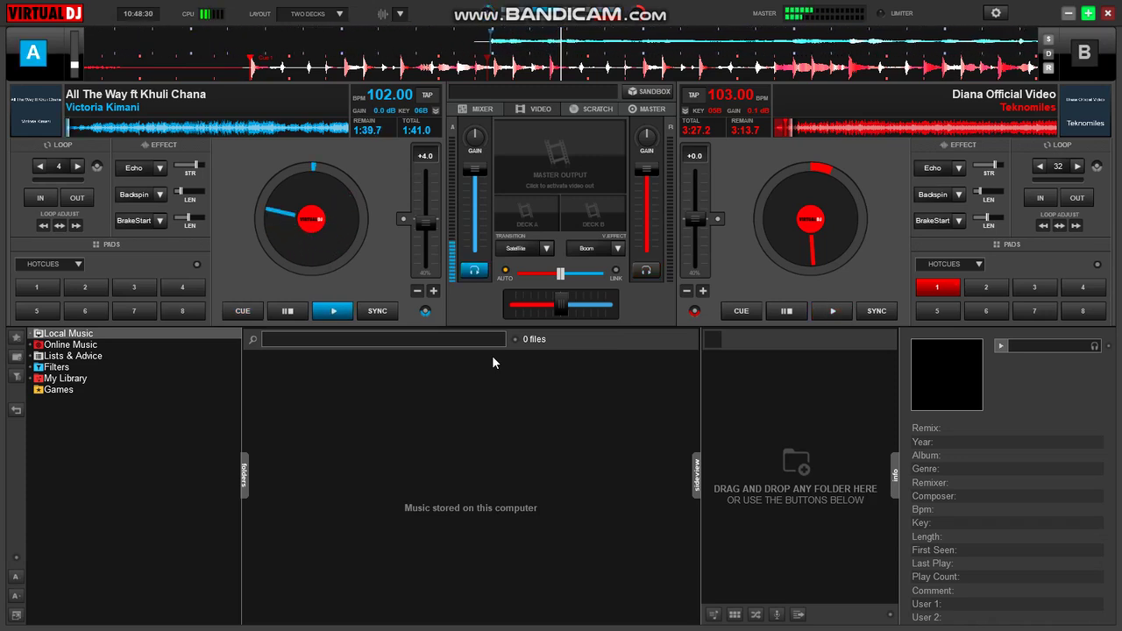
key("e")
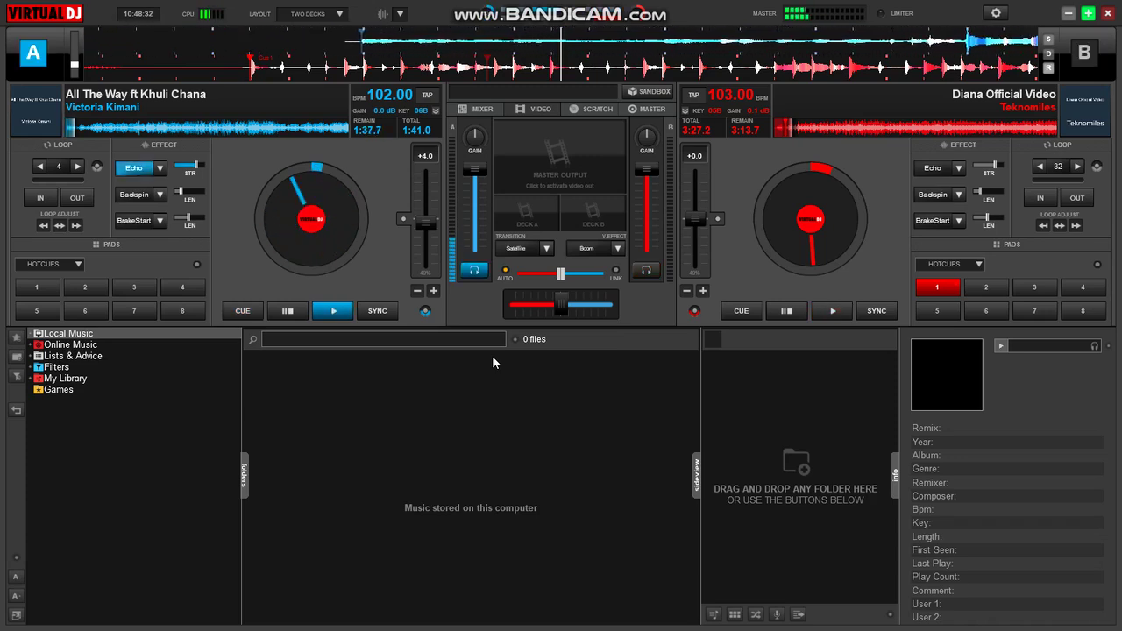
key("space")
key("space")
key("space")
key("1")
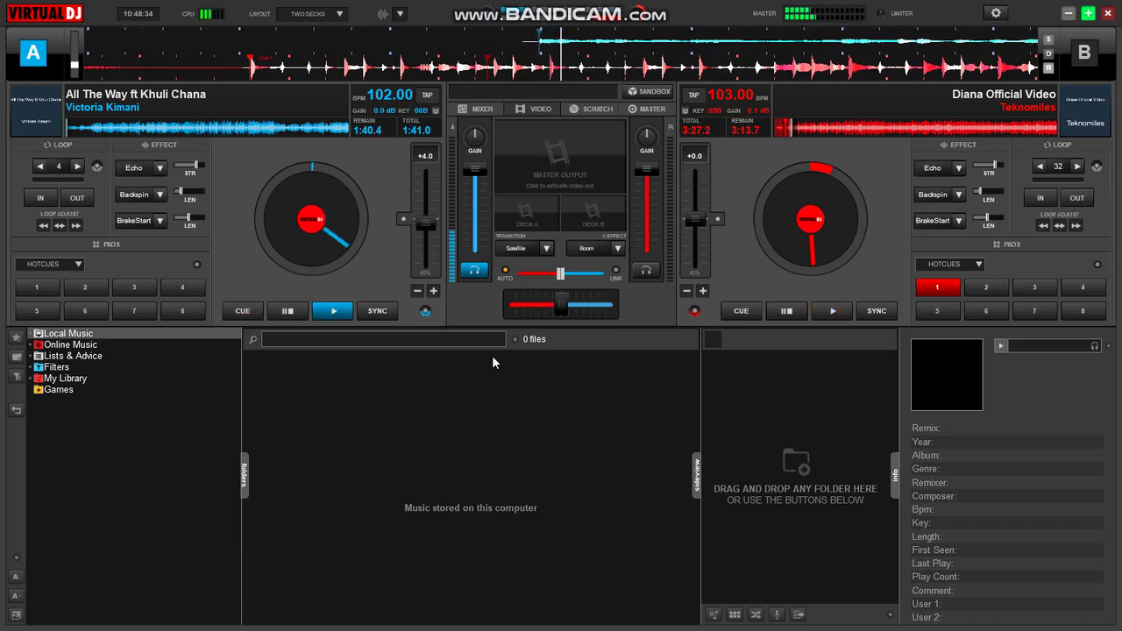
Demonstrate Echo on deck A by repeatedly activating it while cutting the track back to its cue point and deactivating it while playback resumes
key("1")
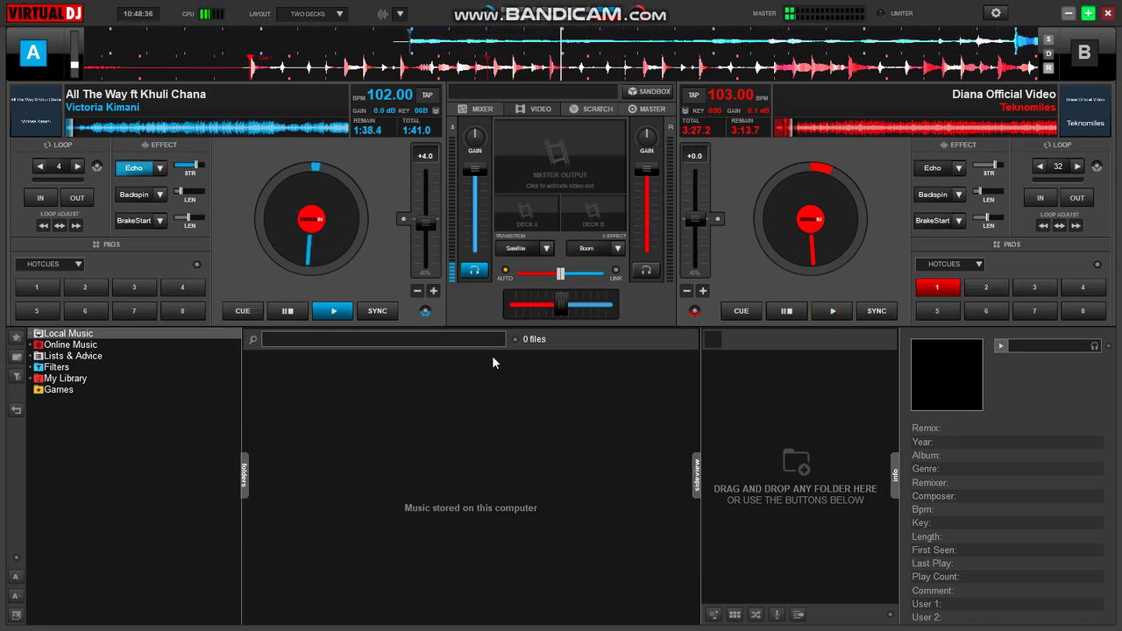
key("space")
key("space")
key("space")
key("space")
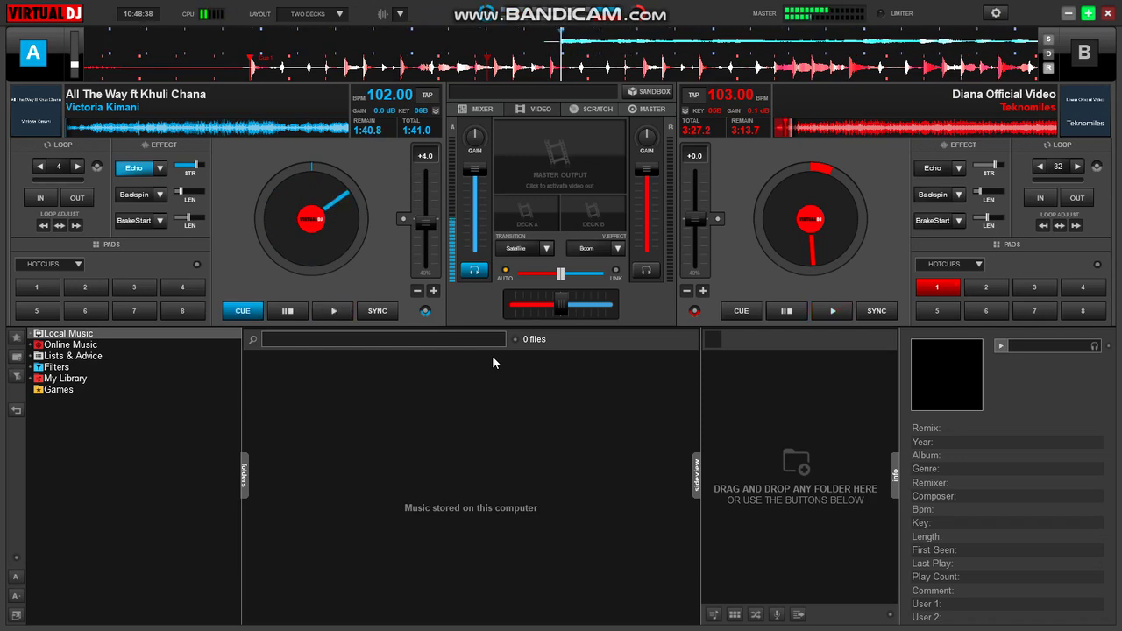
key("1")
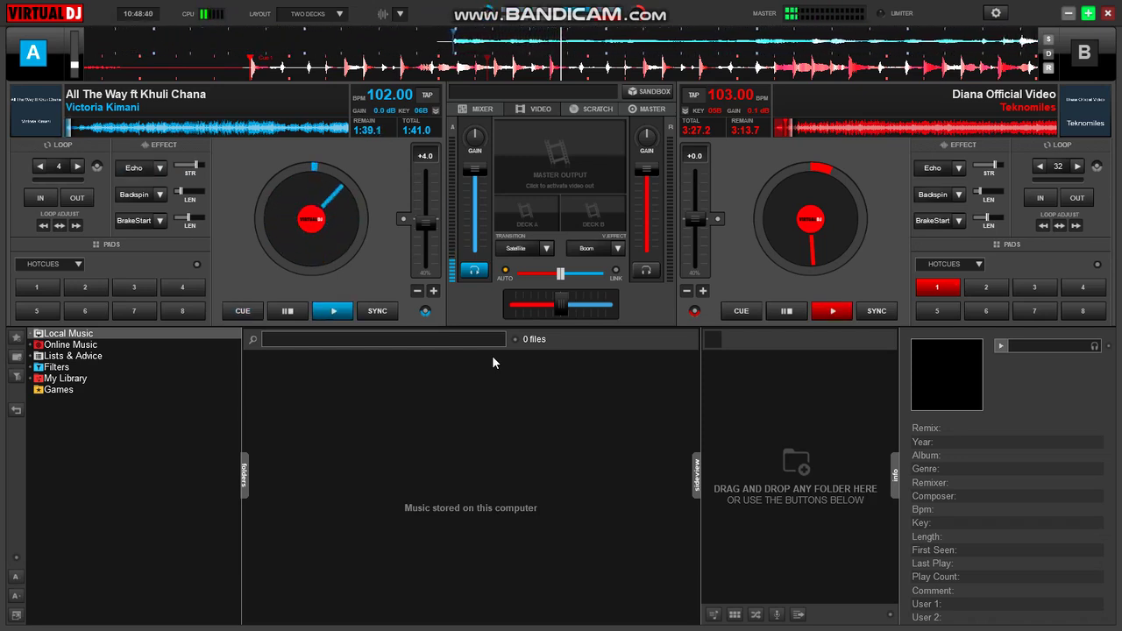
key("1")
key("space")
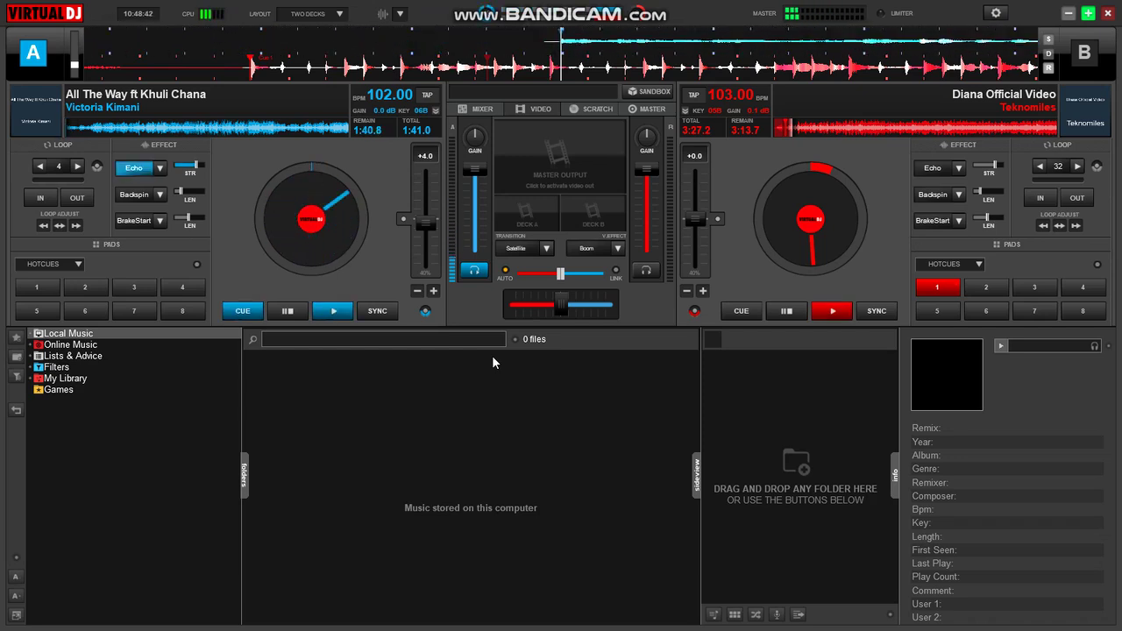
key("space")
key("1")
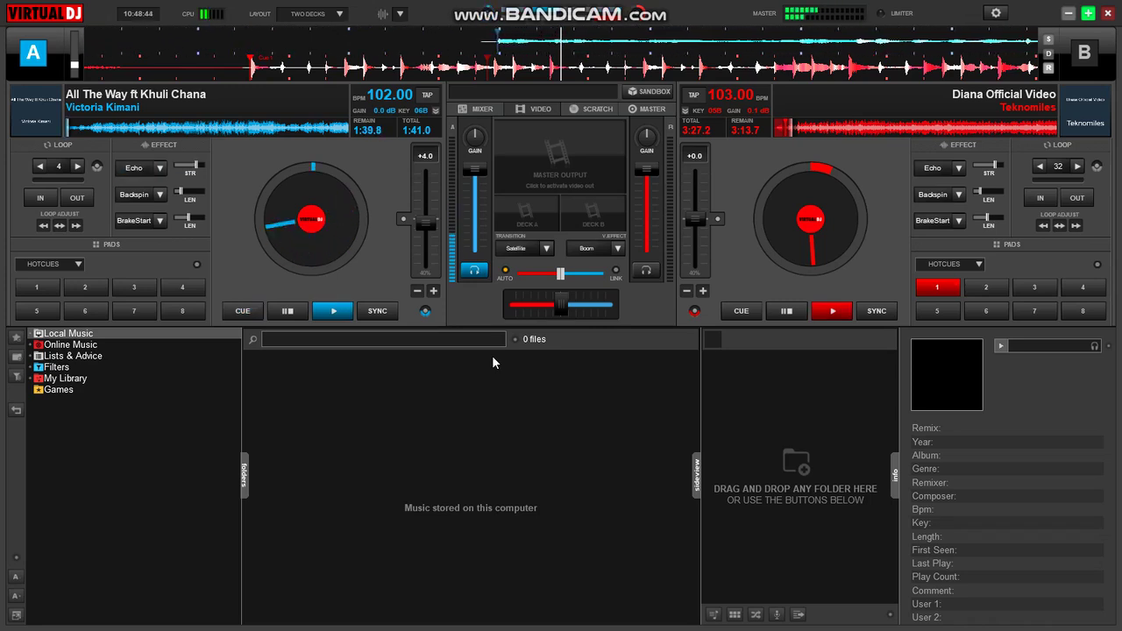
key("1")
key("2")
key("space")
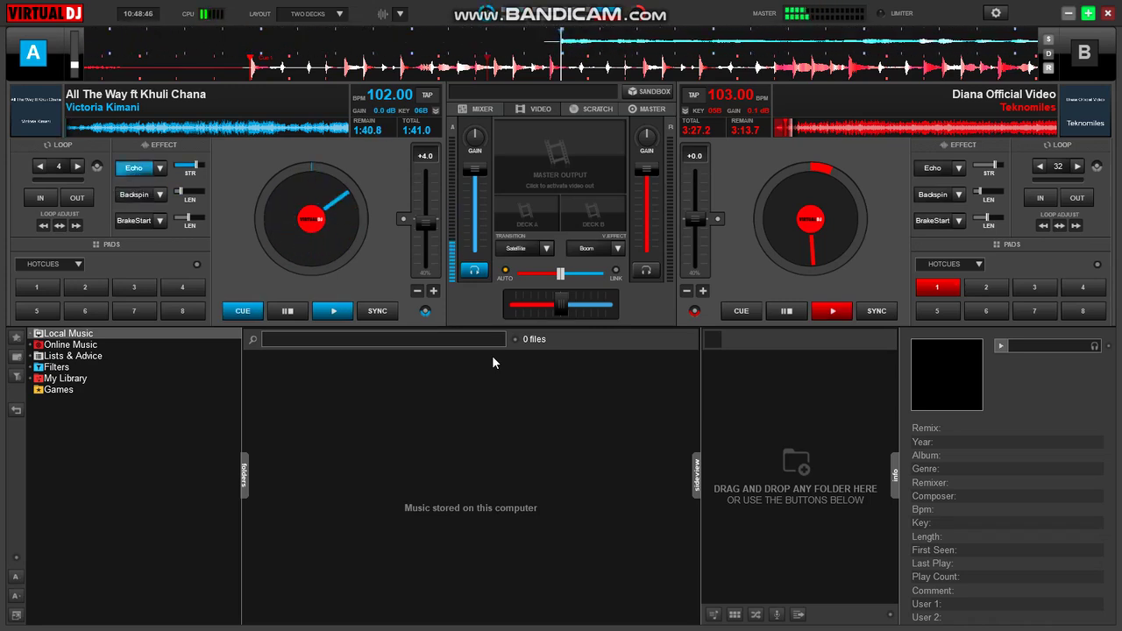
key("space")
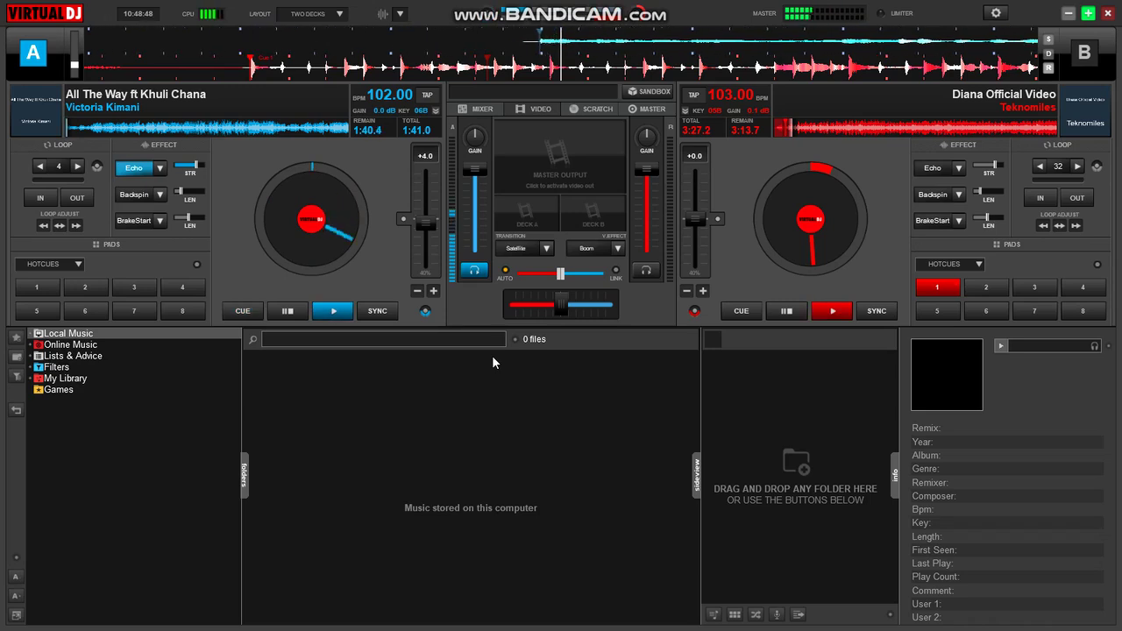
key("1")
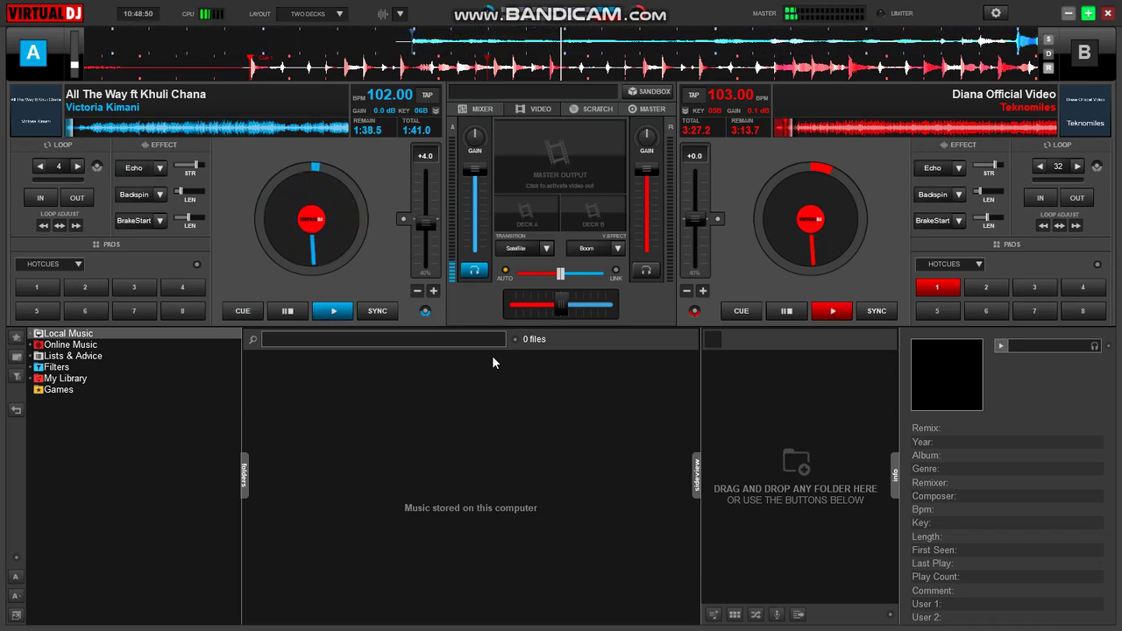
key("1")
key("2")
key("space")
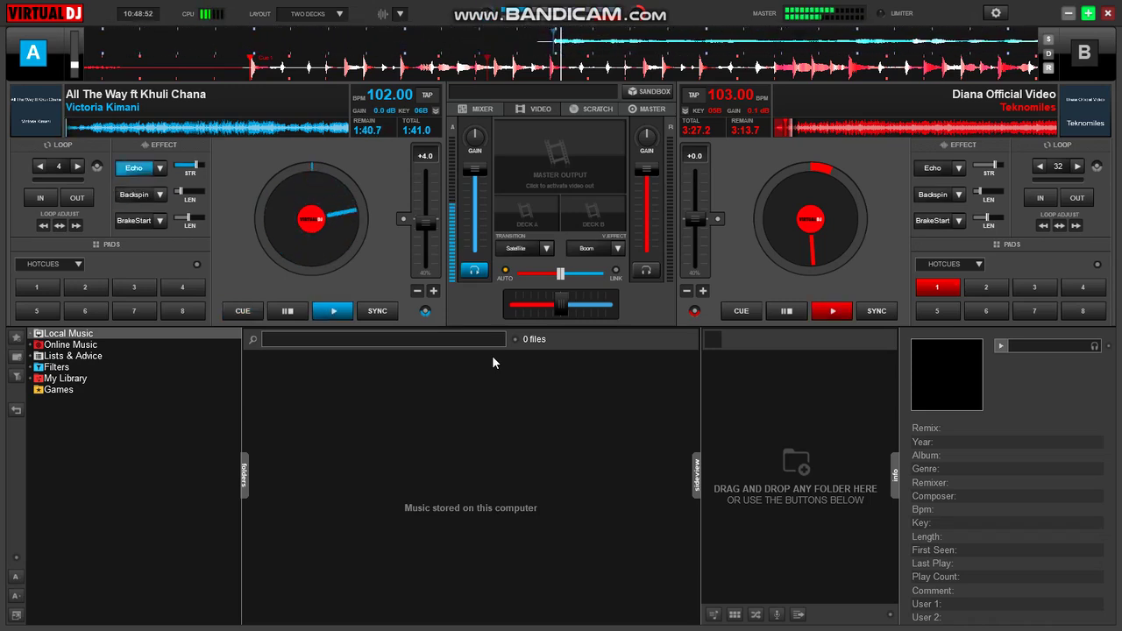
key("1")
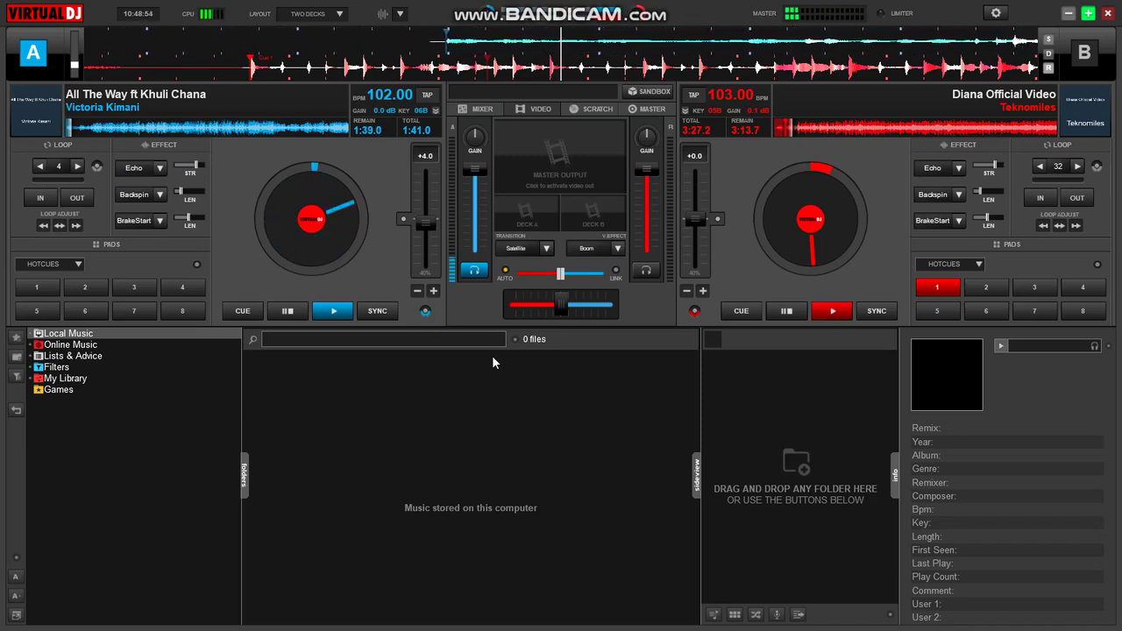
key("1")
key("2")
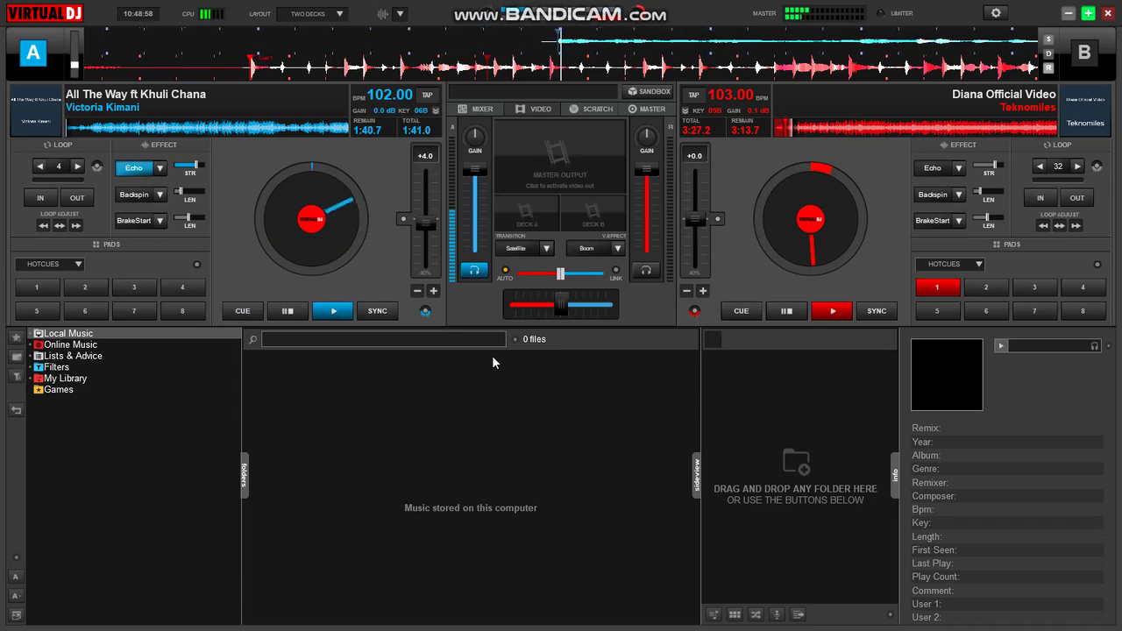
key("1")
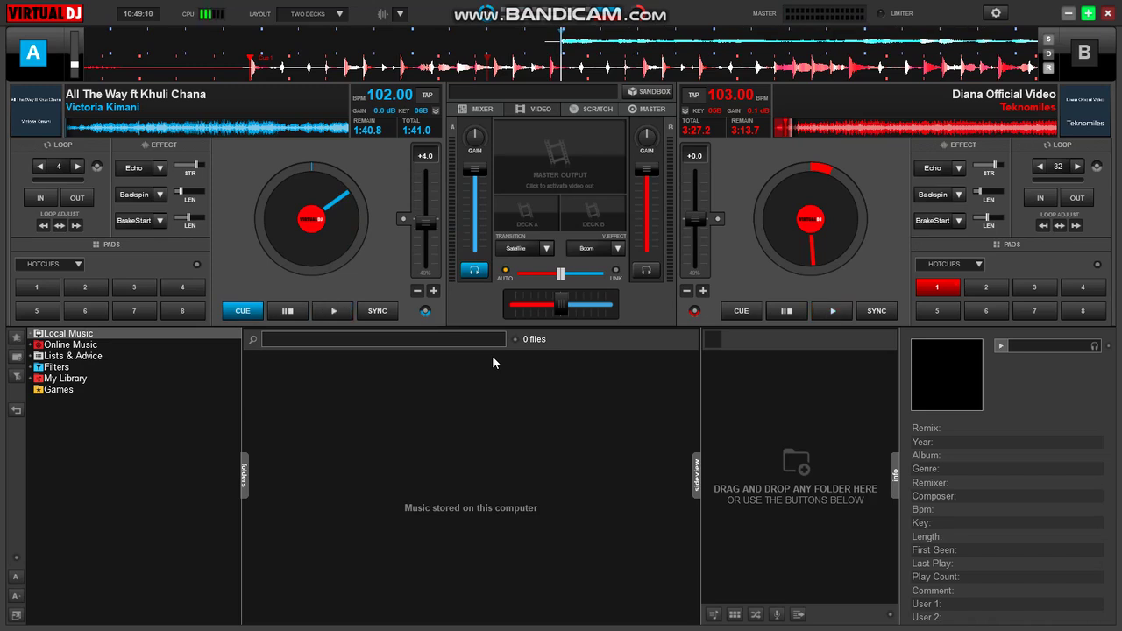
With the crossfader fully on deck A's side, rewind deck B's track to Cue 1 and play it from hotcue 1
left_click(611, 313)
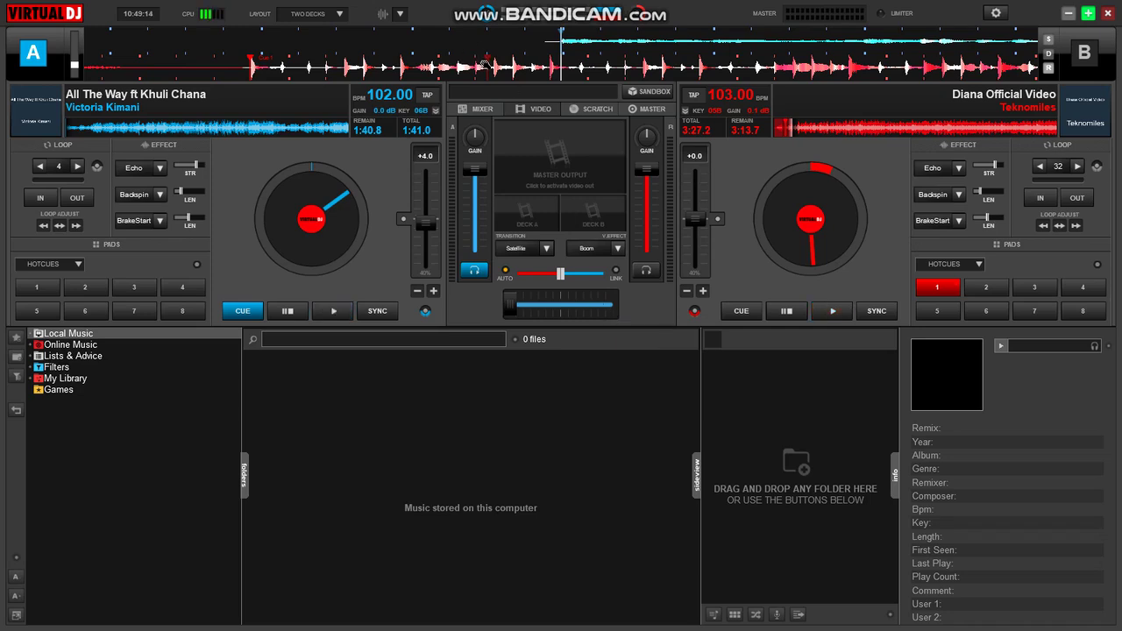
left_click_drag(489, 67, 802, 72)
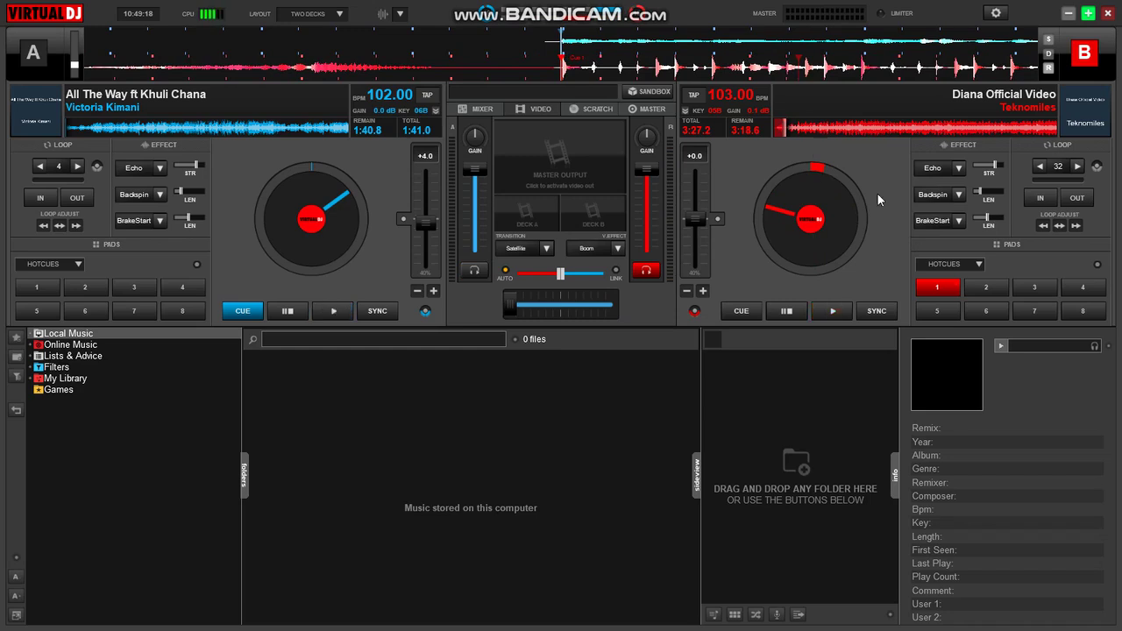
left_click(937, 287)
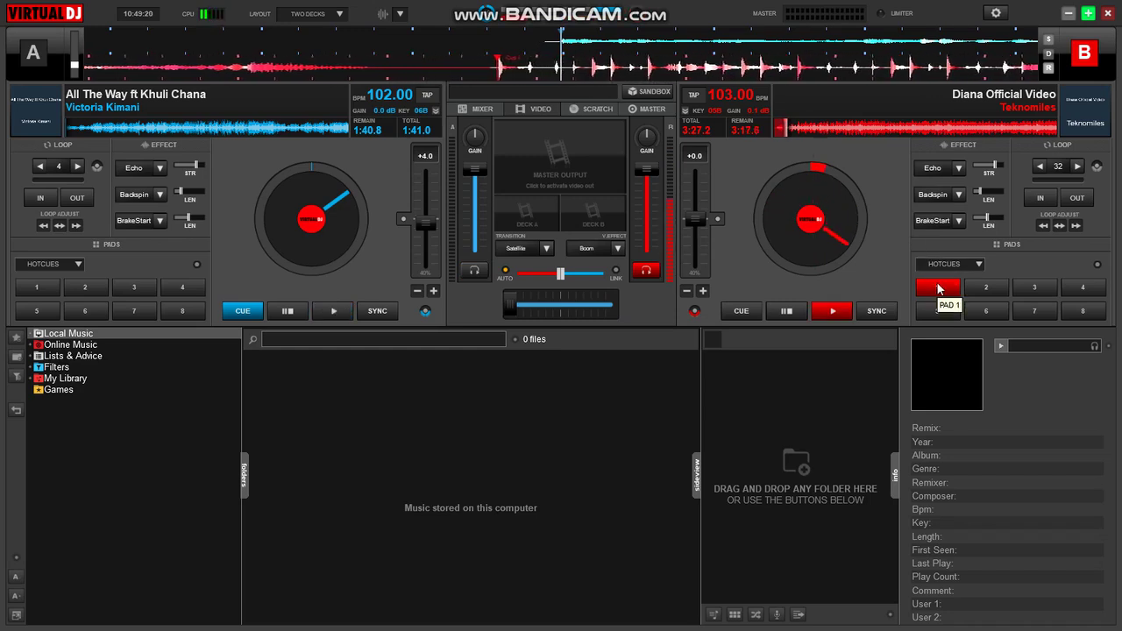